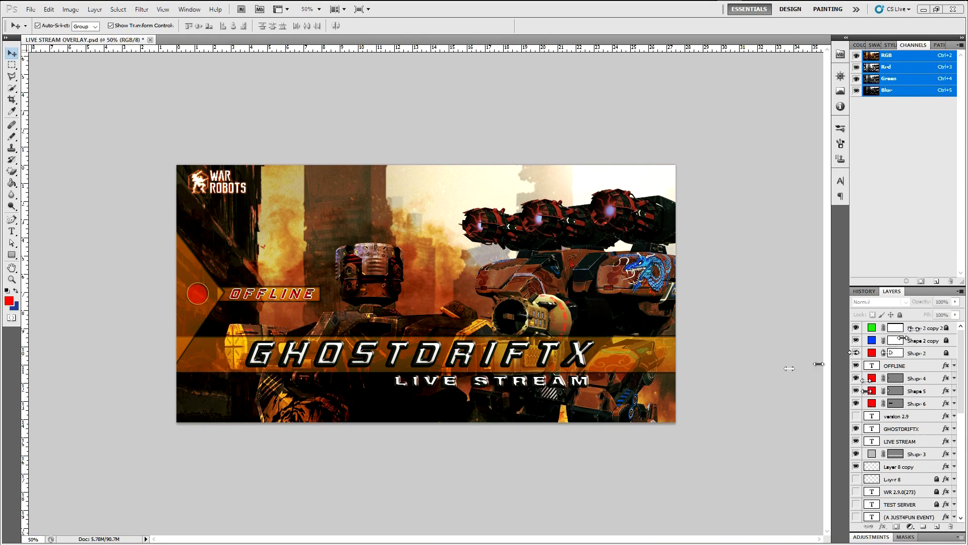
# Step: Open Save for Web & Devices to compare the overlay's JPEG previews at quality 60, 30 and 15
pyautogui.click(31, 10)
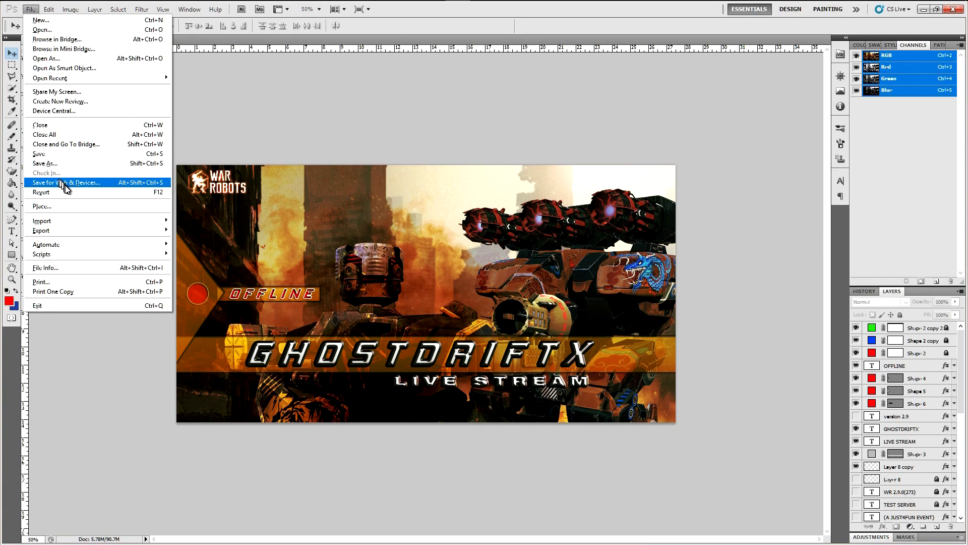
pyautogui.click(81, 185)
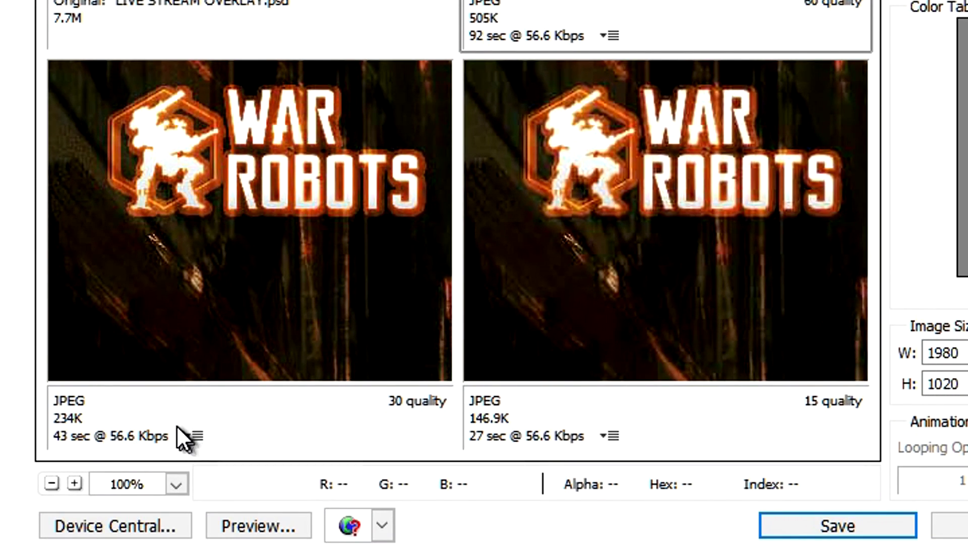
pyautogui.click(194, 435)
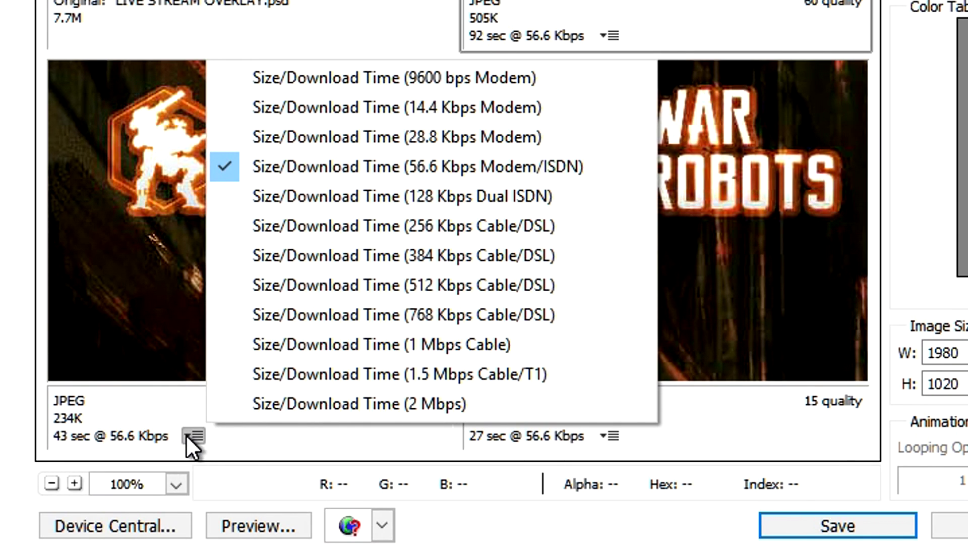
pyautogui.click(253, 441)
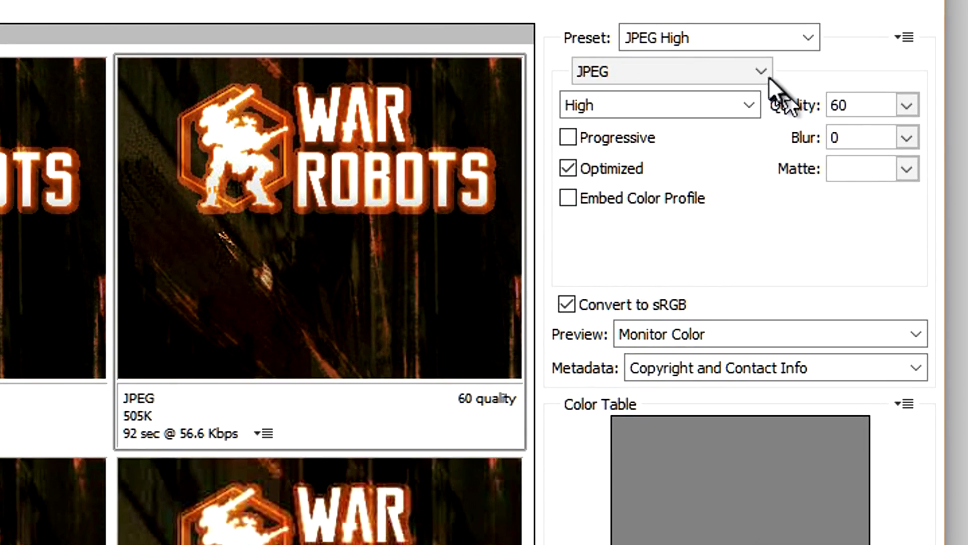
pyautogui.click(762, 71)
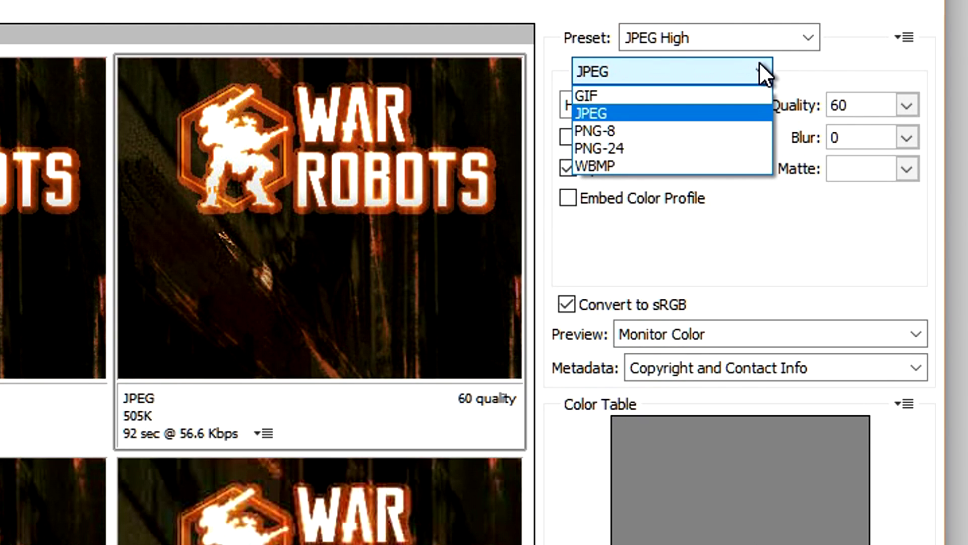
pyautogui.click(759, 63)
pyautogui.click(807, 42)
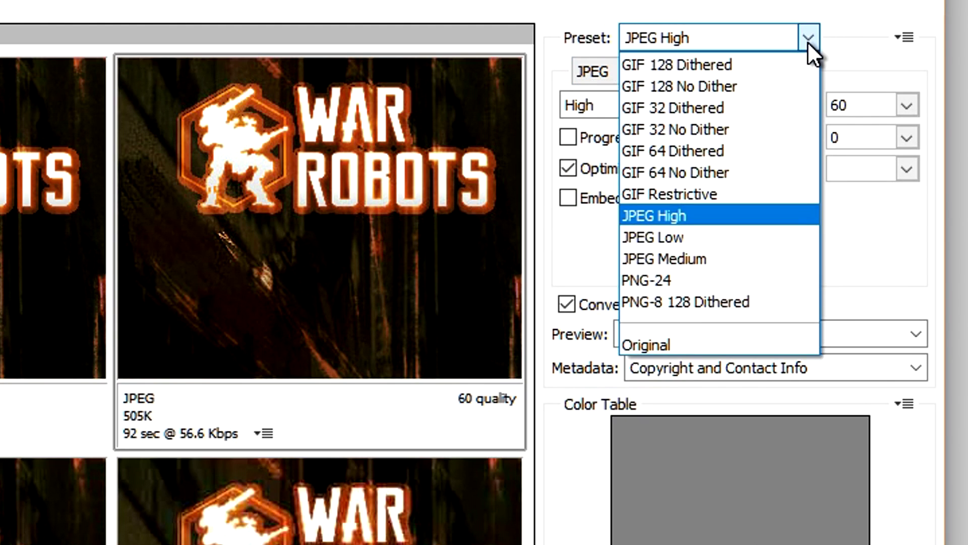
pyautogui.click(806, 41)
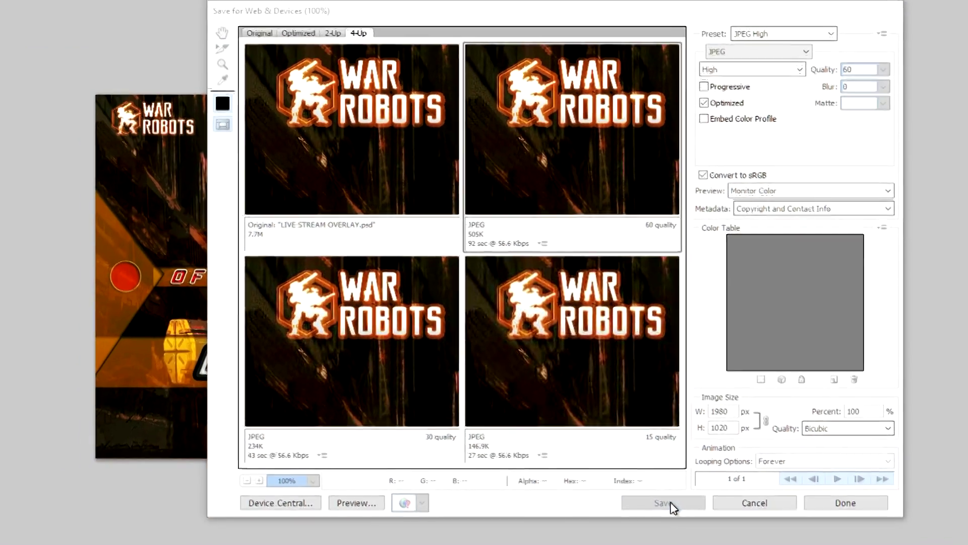
# Step: Save the JPEG to Youtube Overlays without replacing LIVE-STREAM-OVERLAY.jpg, appending _SMALLER to the name
pyautogui.click(633, 507)
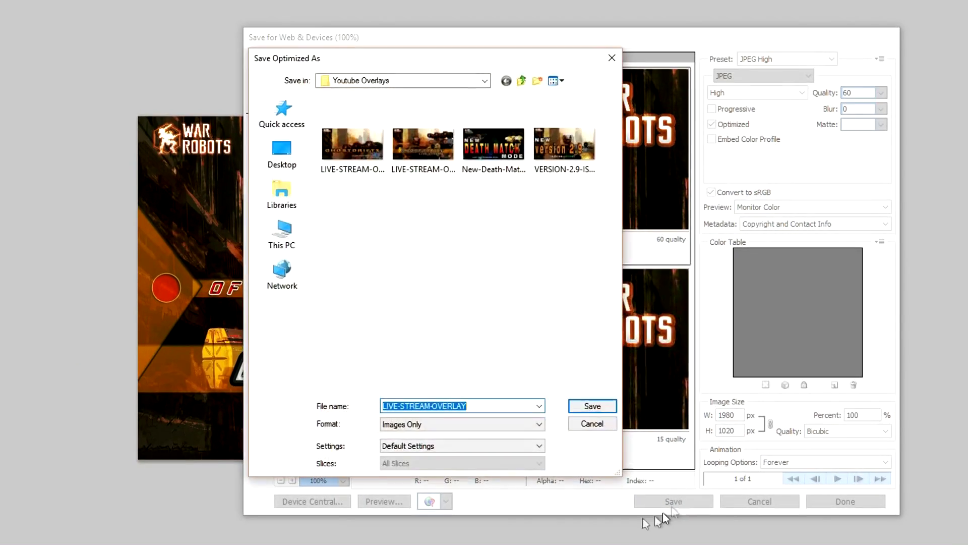
pyautogui.click(593, 406)
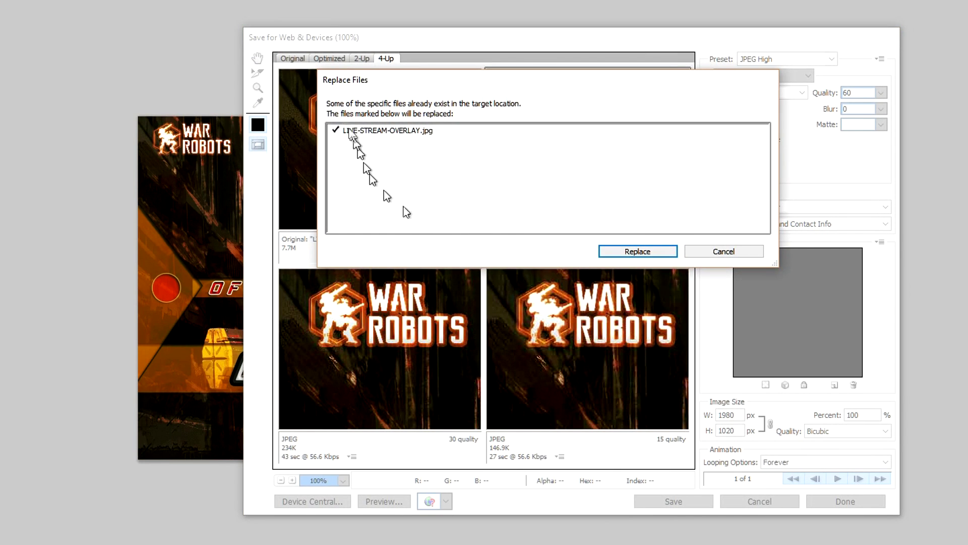
pyautogui.click(737, 253)
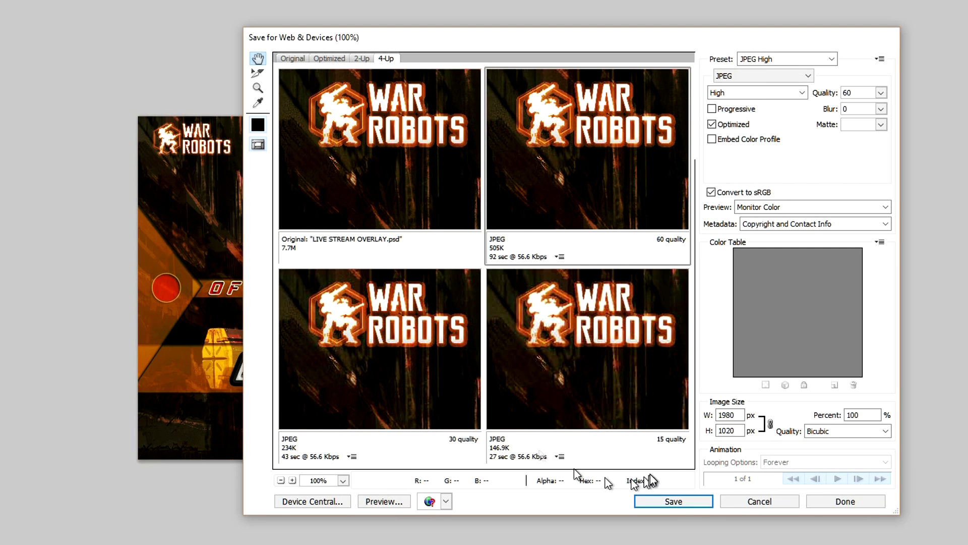
pyautogui.click(674, 501)
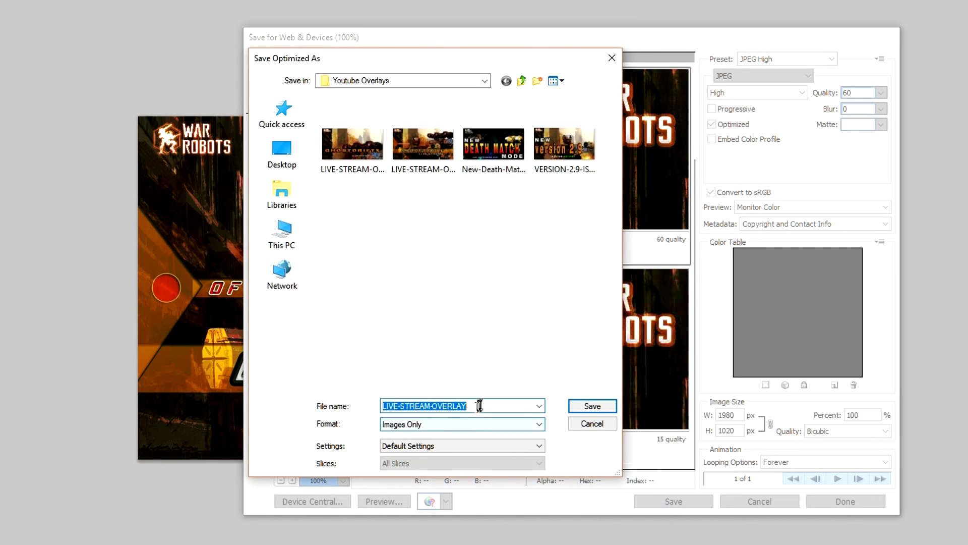
pyautogui.click(482, 404)
pyautogui.write('_')
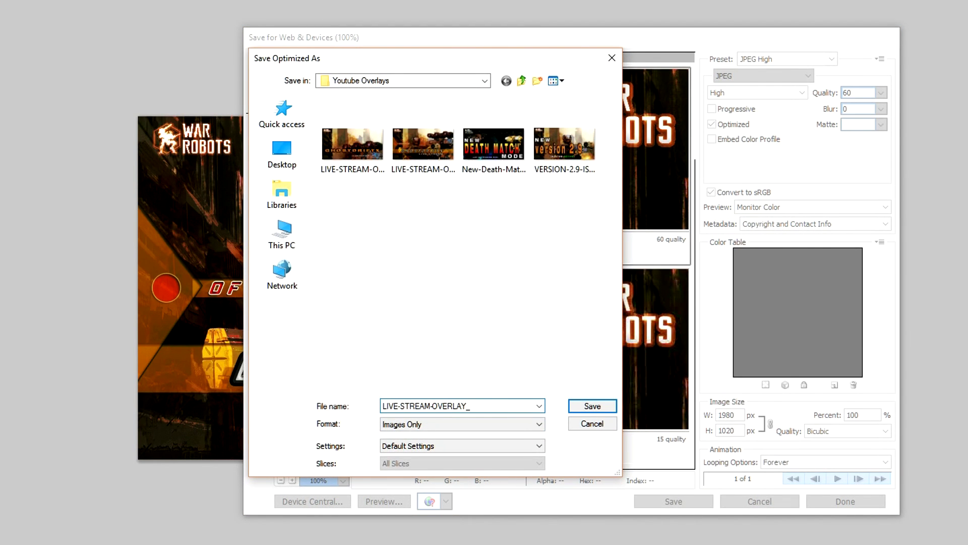
pyautogui.write('SMALLER')
# Step: Save the export as LIVE-STREAM-OVERLAY_SMALLER and bring up the folder's View options in Explorer
pyautogui.click(591, 405)
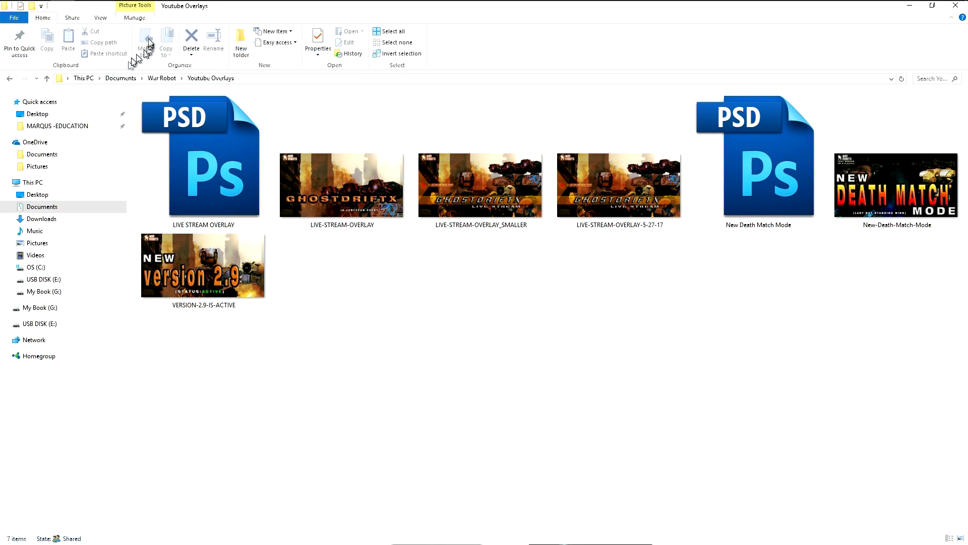
pyautogui.click(99, 19)
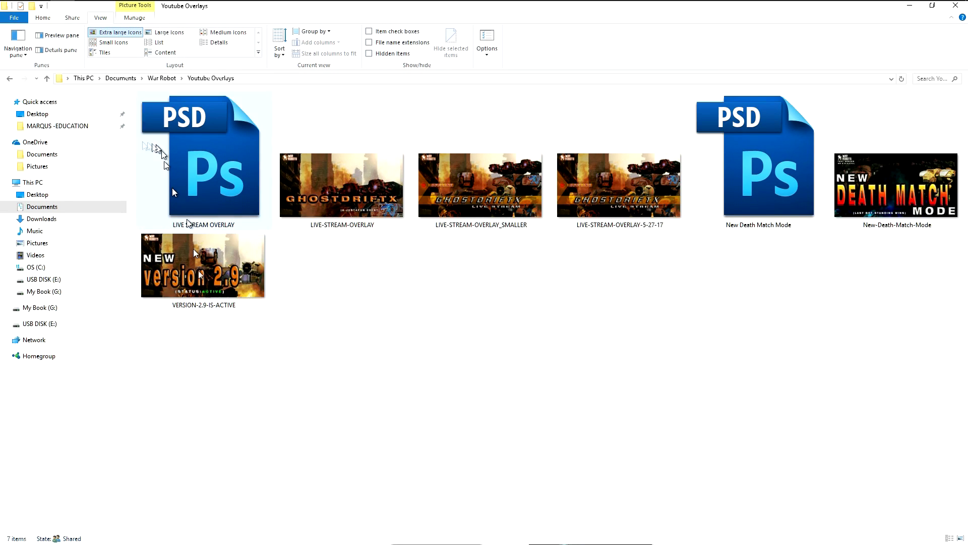
# Step: Enable the Preview pane and preview each overlay, including _SMALLER, New-Death-Match-Mode and VERSION-2.9-IS-ACTIVE
pyautogui.click(57, 35)
pyautogui.click(340, 205)
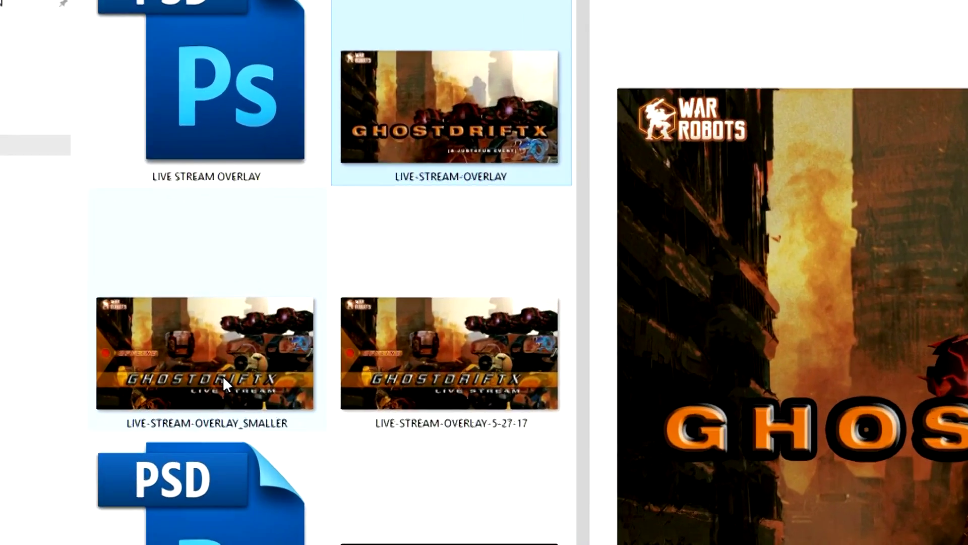
pyautogui.click(223, 376)
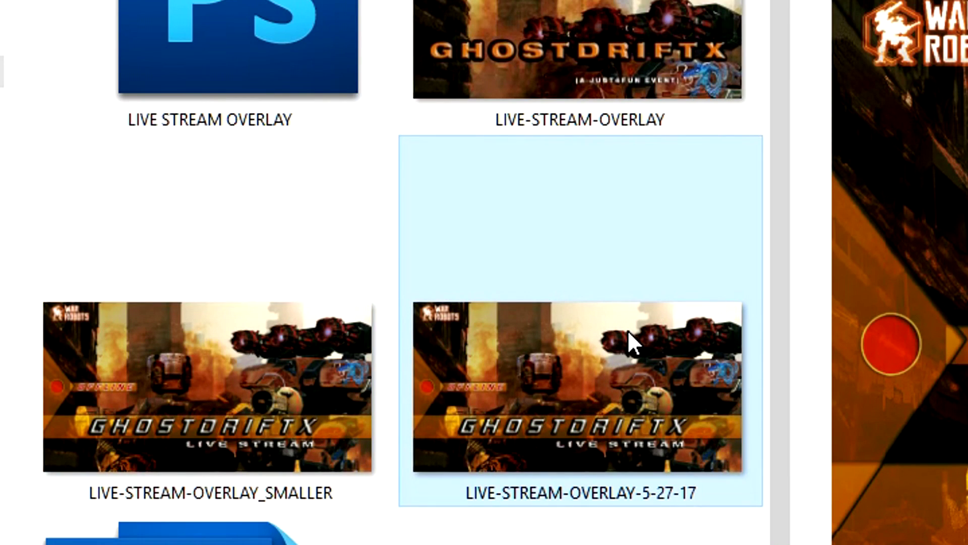
pyautogui.click(227, 362)
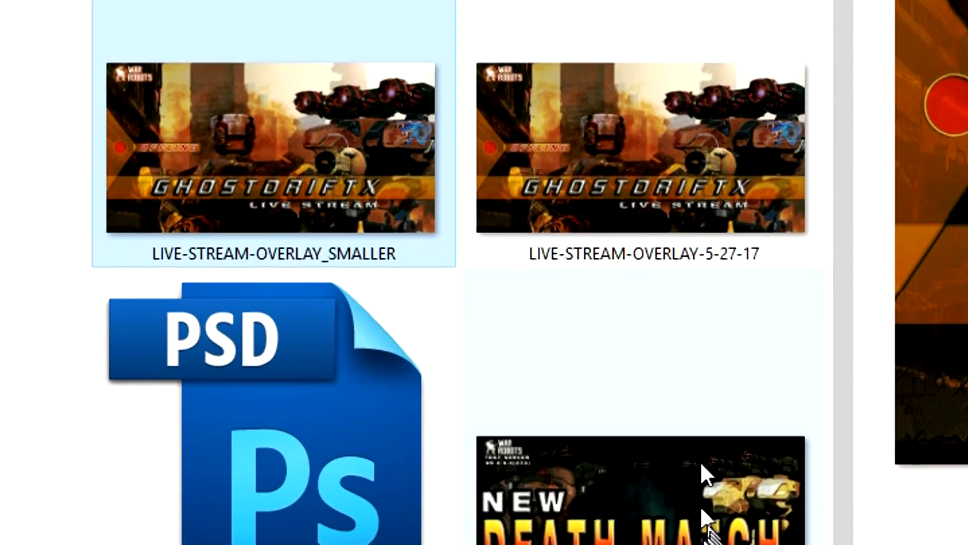
pyautogui.click(706, 522)
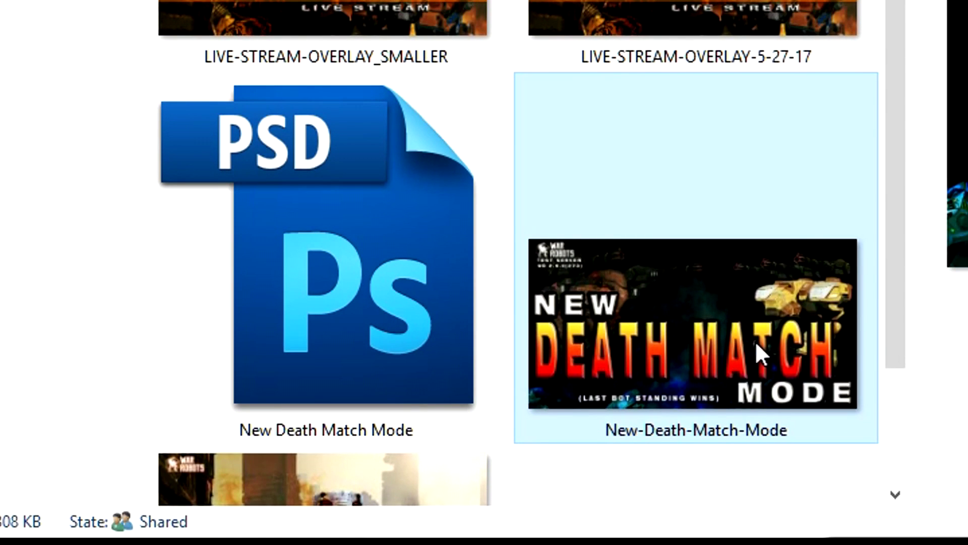
pyautogui.moveTo(761, 356)
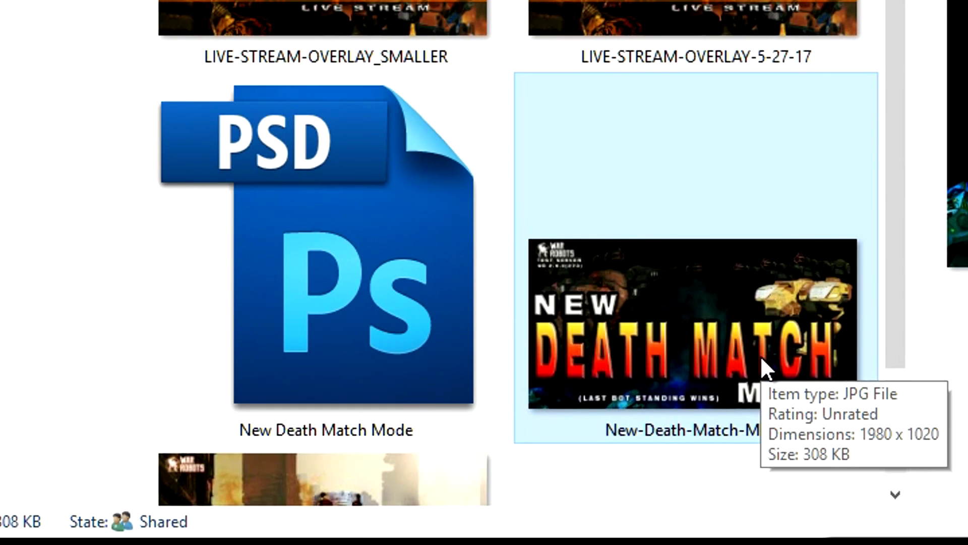
pyautogui.scroll(-3, 716, 202)
pyautogui.click(316, 401)
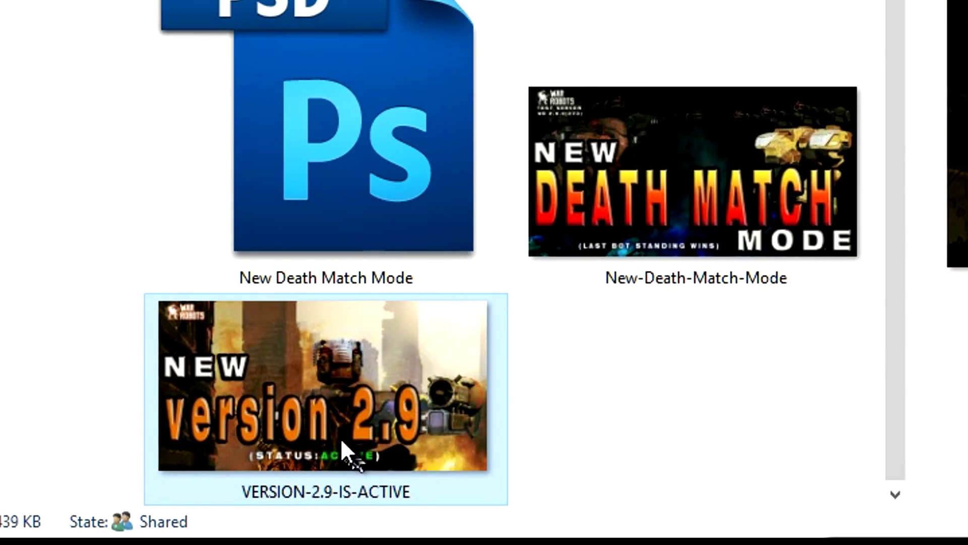
pyautogui.moveTo(374, 422)
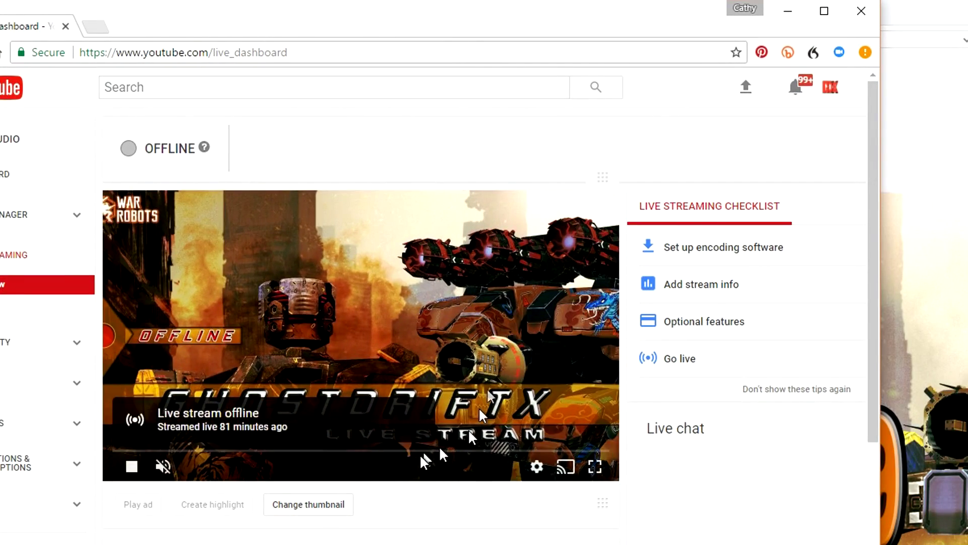
# Step: Start replacing the Live Dashboard stream thumbnail, then cancel the file picker without choosing an image
pyautogui.click(298, 506)
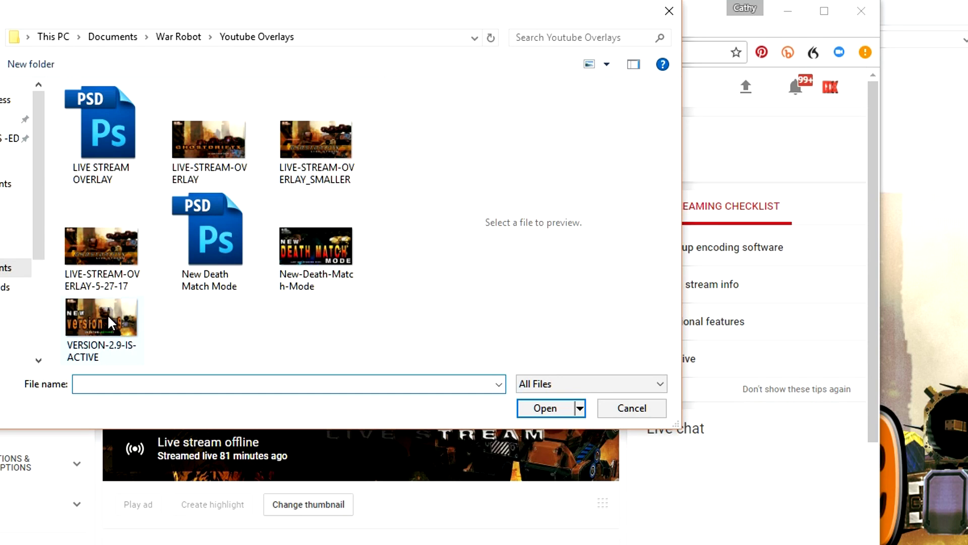
pyautogui.click(669, 11)
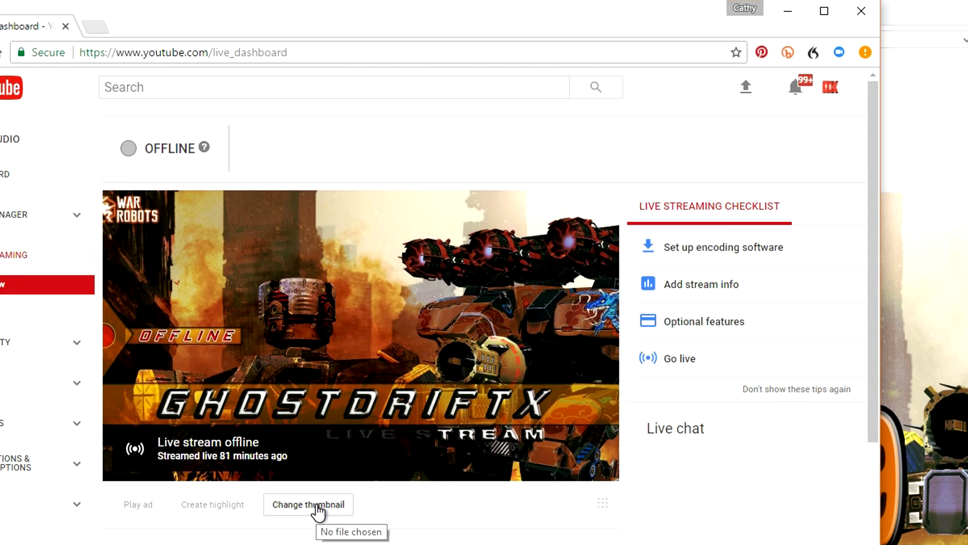
pyautogui.scroll(-1, 509, 523)
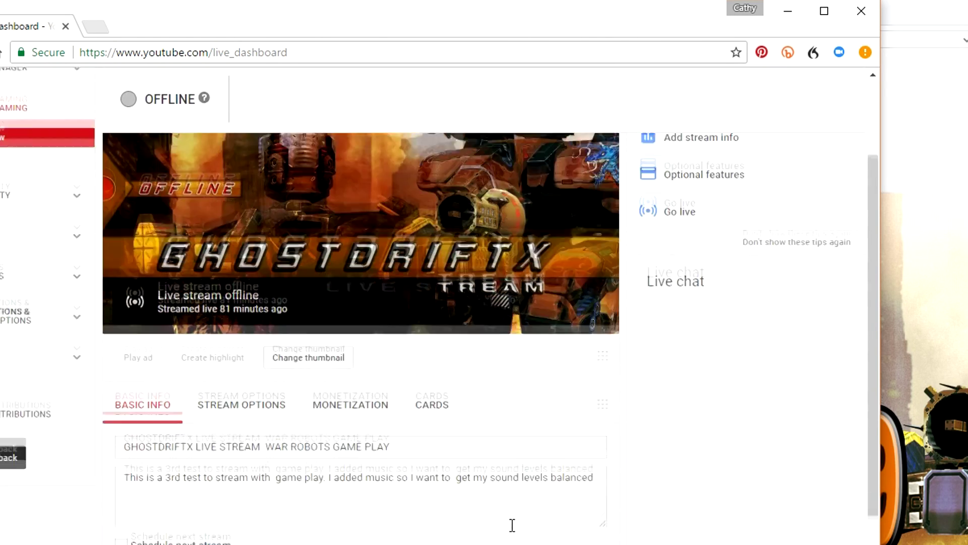
pyautogui.scroll(1, 511, 523)
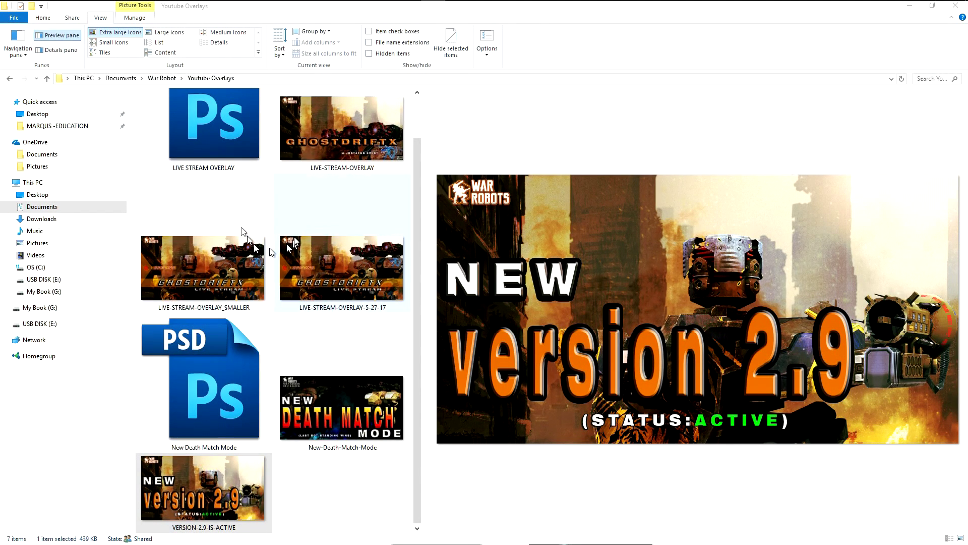
pyautogui.scroll(1, 295, 237)
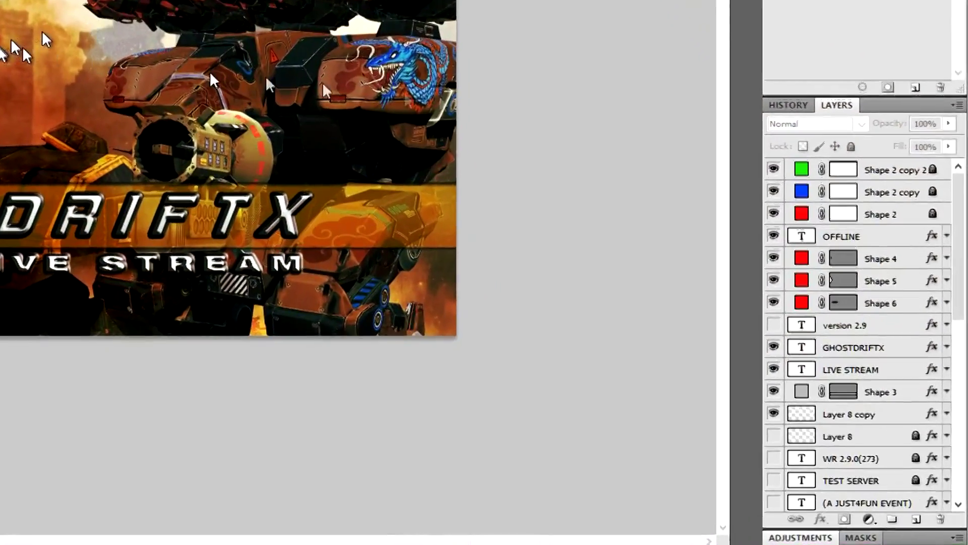
# Step: Show the version 2.9, TEST SERVER, (STATUS:ACTIVE) and MODE text layers on the overlay
pyautogui.scroll(-1, 782, 291)
pyautogui.scroll(-1, 783, 291)
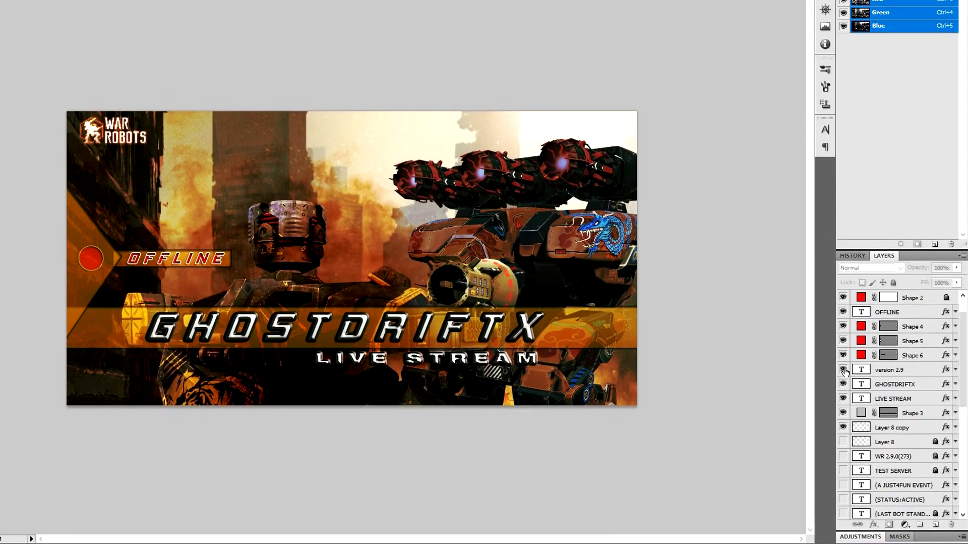
pyautogui.click(823, 344)
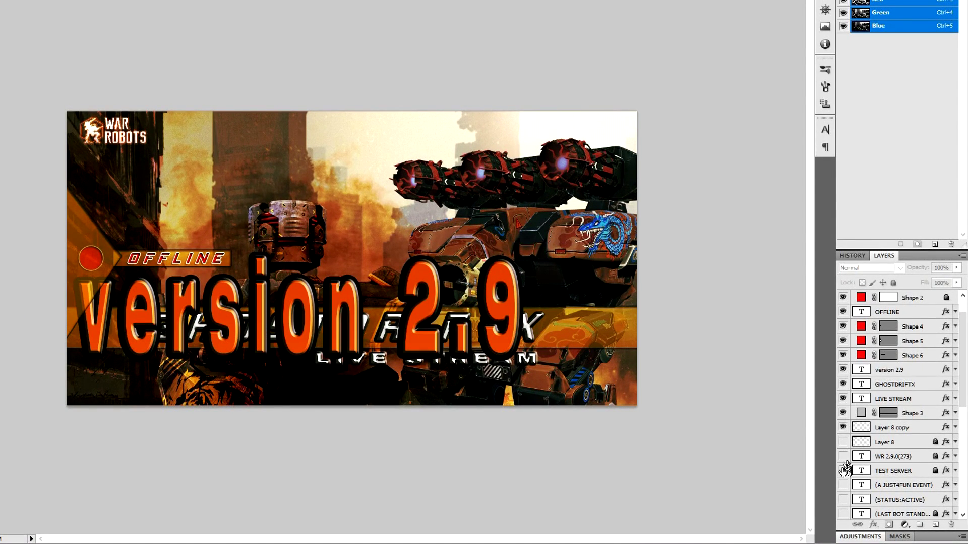
pyautogui.click(843, 470)
pyautogui.click(843, 498)
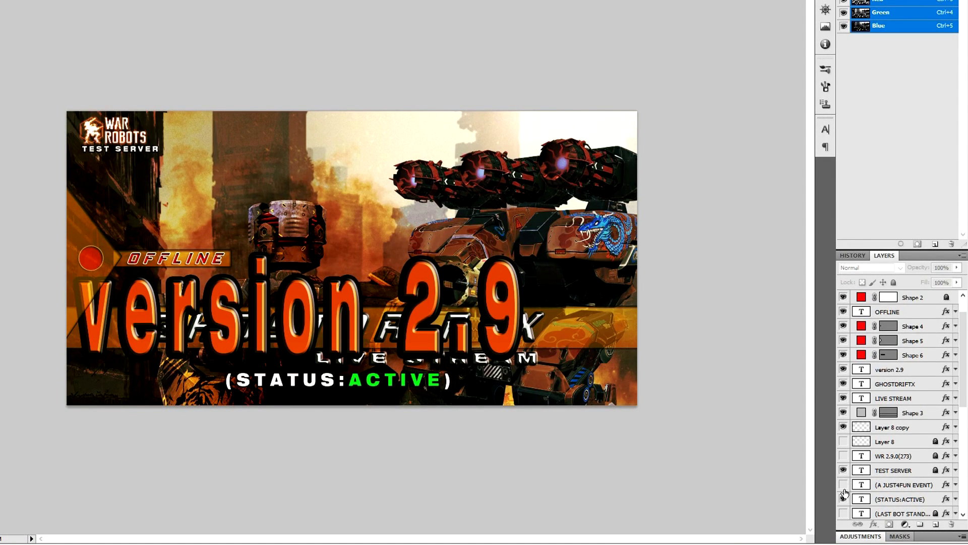
pyautogui.scroll(-2, 843, 498)
pyautogui.click(843, 498)
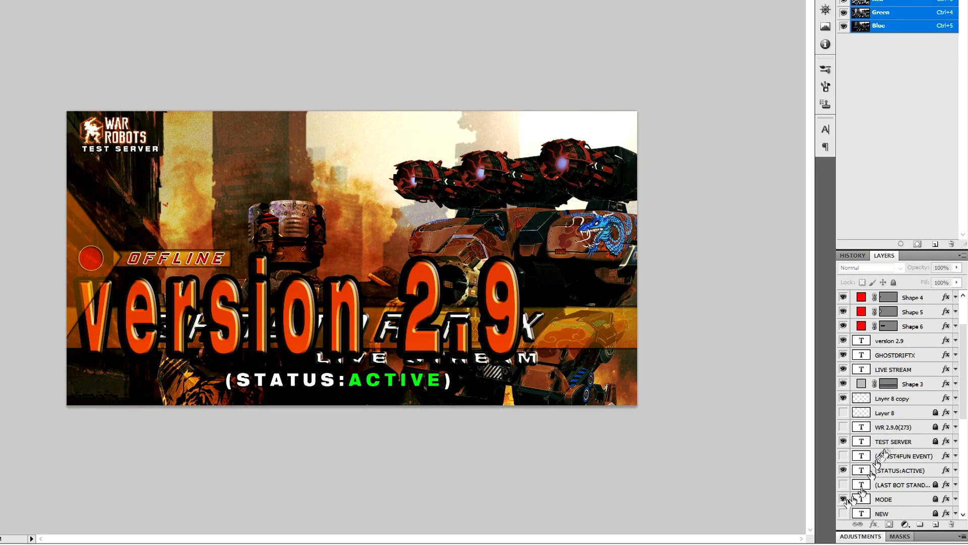
pyautogui.scroll(-3, 844, 499)
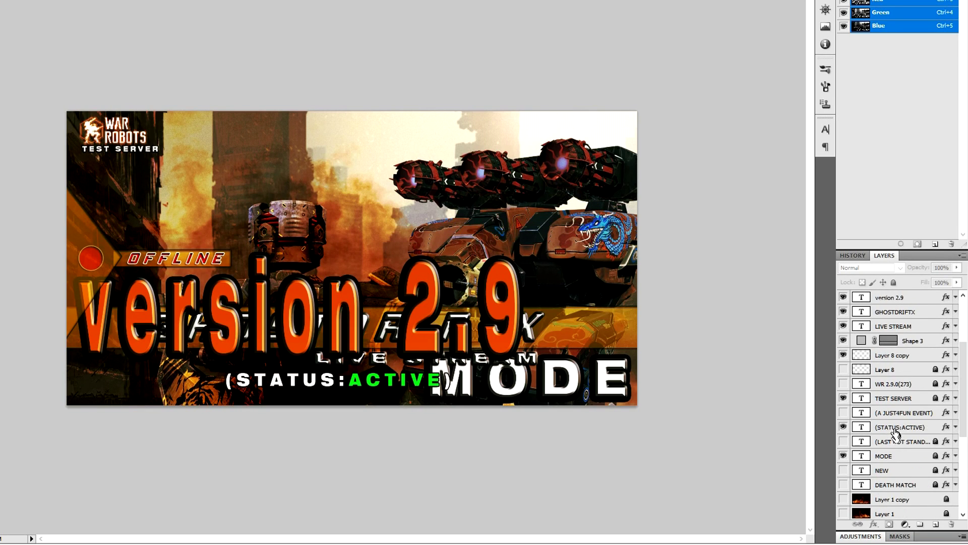
# Step: Hide the status, TEST SERVER, LIVE STREAM, GHOSTDRIFTX and version 2.9 text plus the title bands
pyautogui.click(844, 427)
pyautogui.click(843, 399)
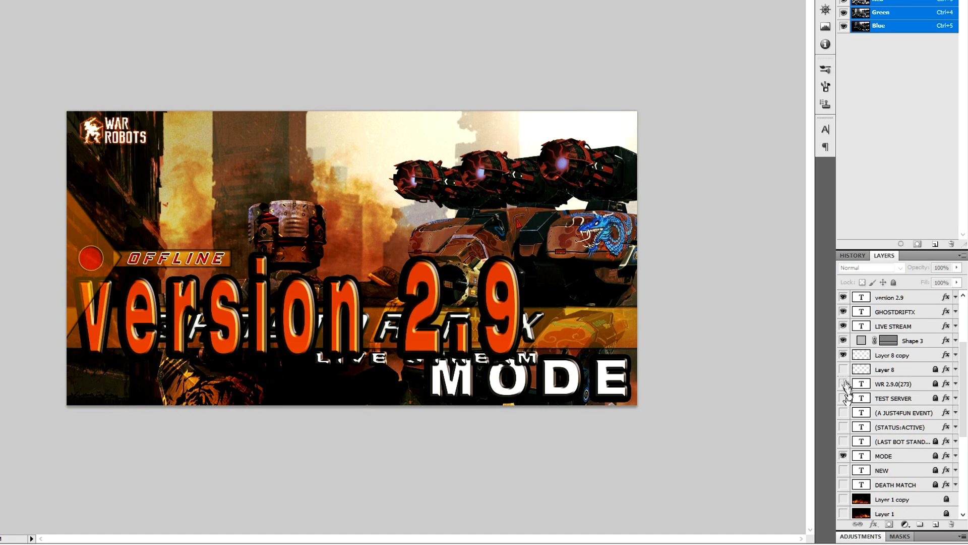
pyautogui.click(843, 326)
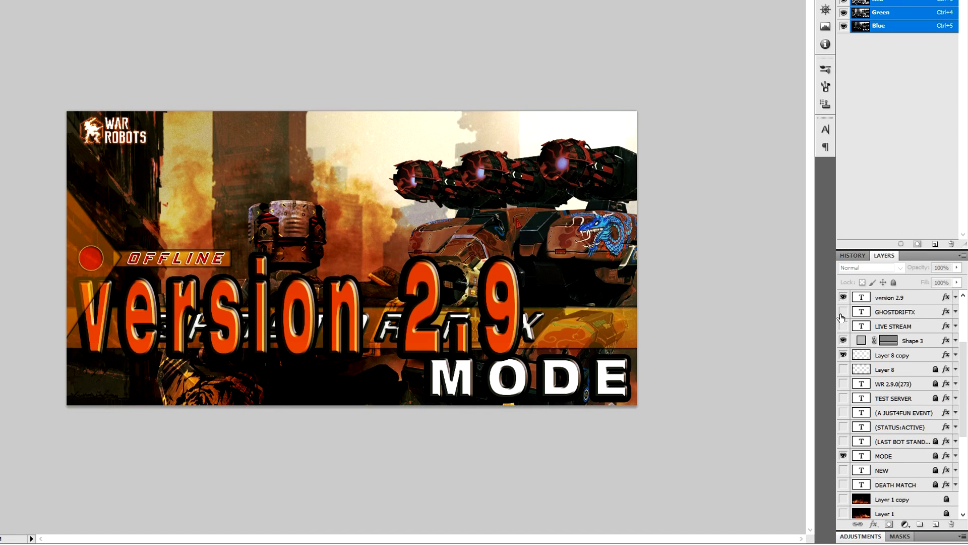
pyautogui.click(843, 311)
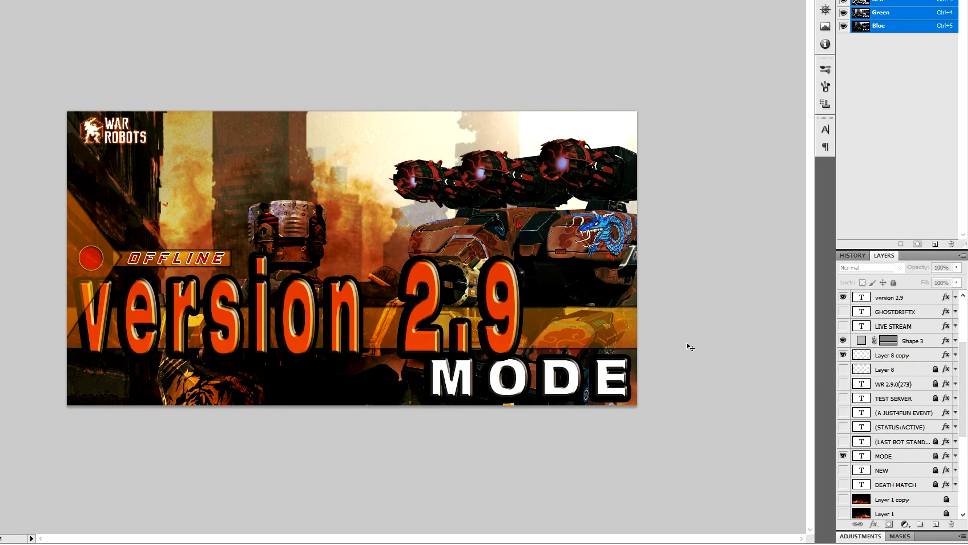
pyautogui.click(843, 341)
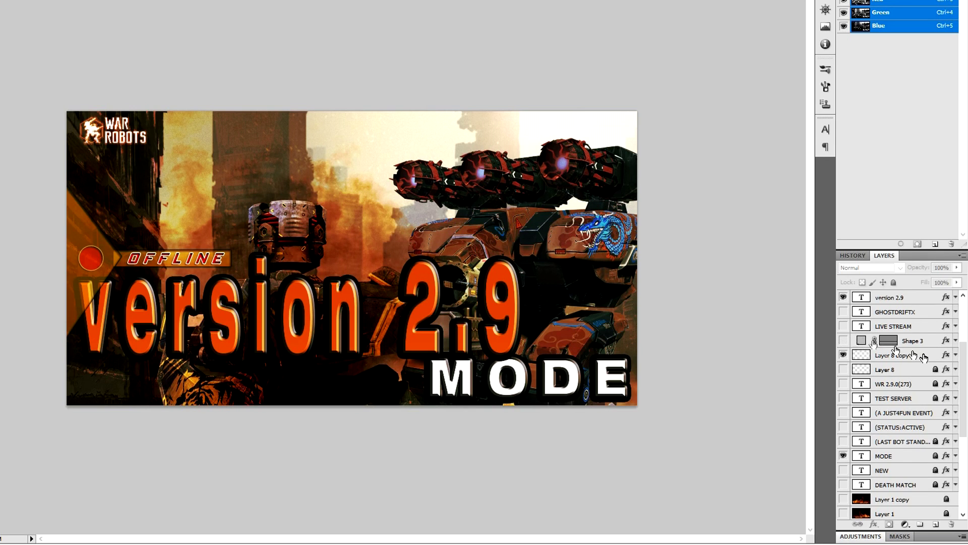
pyautogui.scroll(1, 839, 327)
pyautogui.click(843, 297)
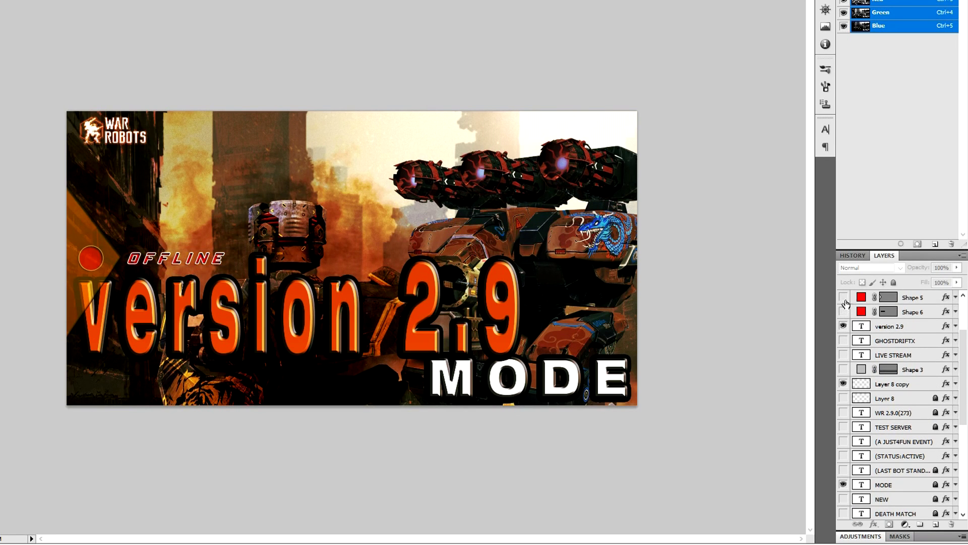
pyautogui.scroll(2, 843, 303)
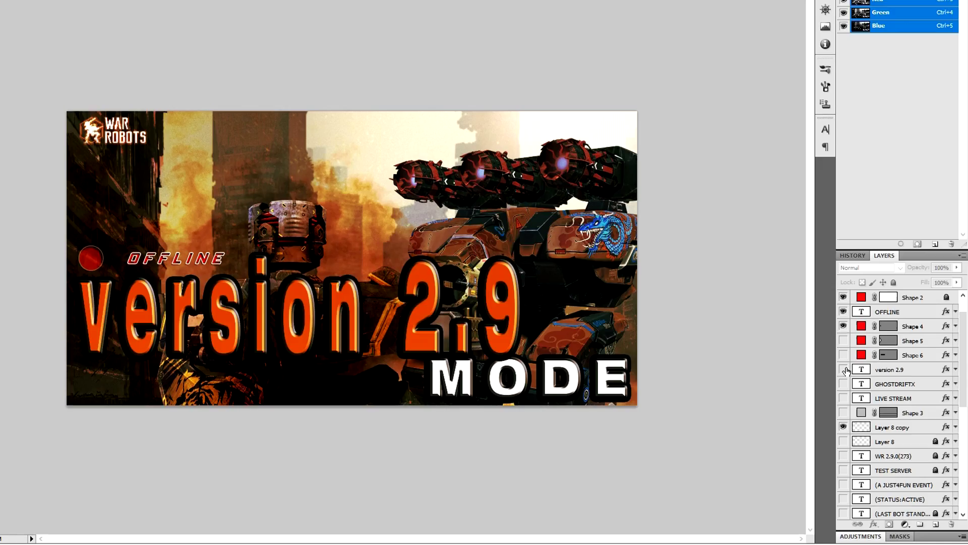
pyautogui.click(843, 370)
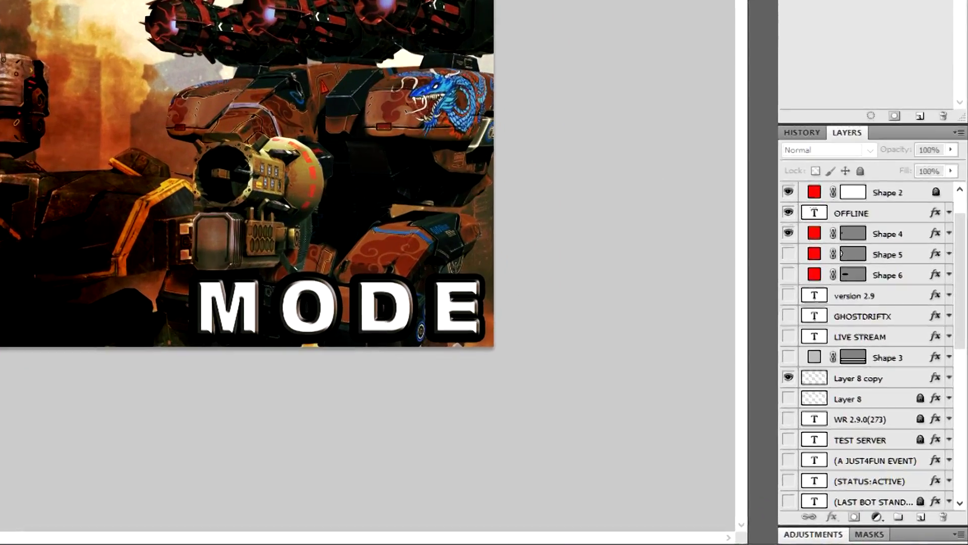
pyautogui.scroll(1, 899, 341)
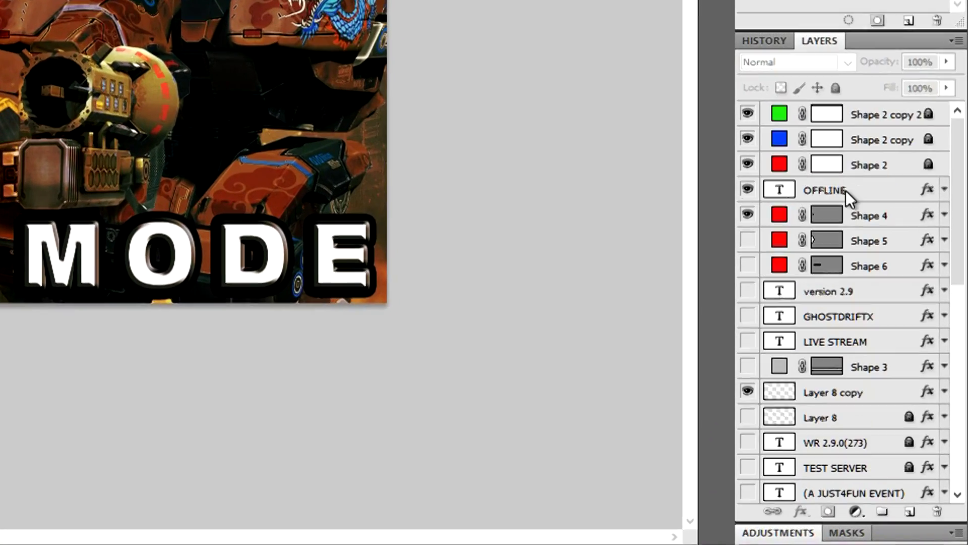
# Step: Hide the three Shape 2 colour layers, WAR ROBOTS logo, MODE, OFFLINE text and red circle
pyautogui.click(748, 116)
pyautogui.click(748, 139)
pyautogui.click(749, 164)
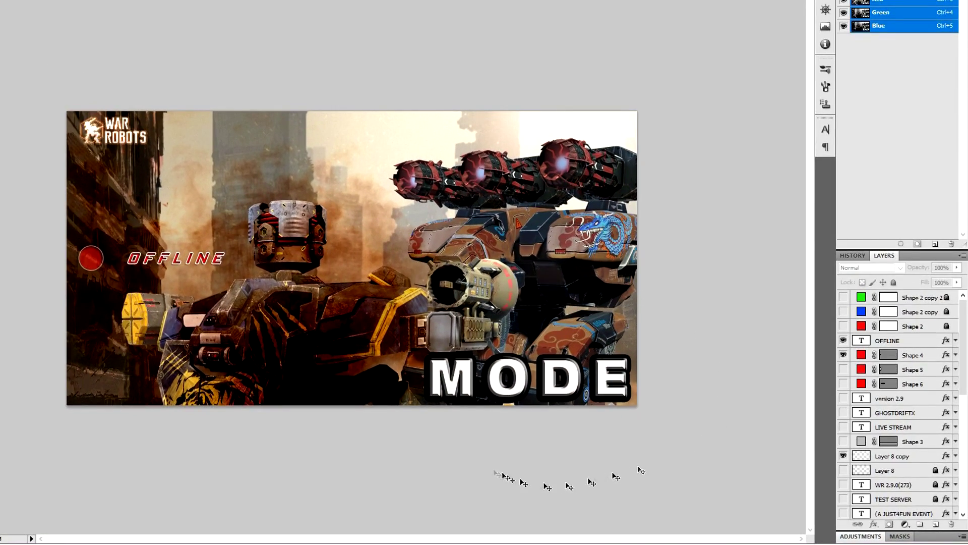
pyautogui.scroll(-2, 889, 412)
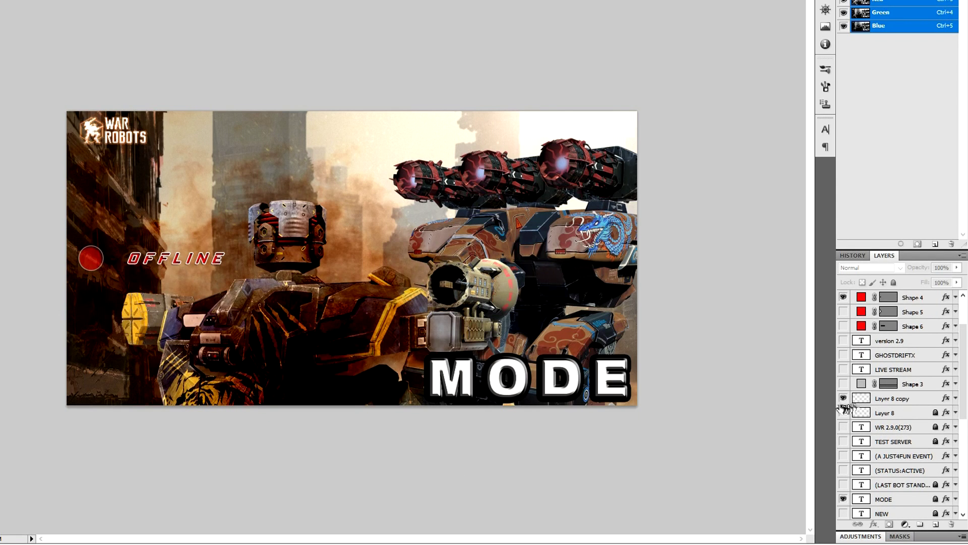
pyautogui.click(845, 402)
pyautogui.scroll(-2, 844, 419)
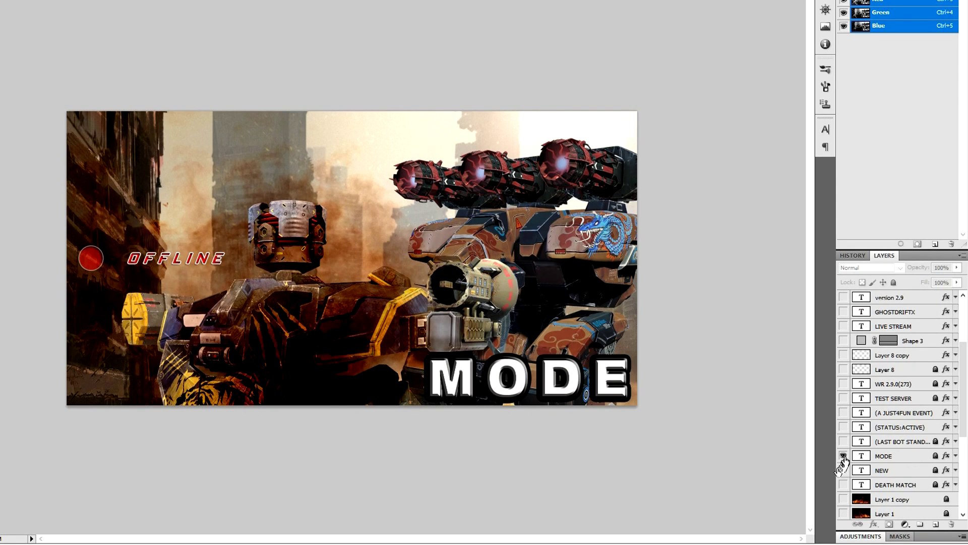
pyautogui.click(844, 455)
pyautogui.scroll(-2, 859, 445)
pyautogui.scroll(-4, 862, 441)
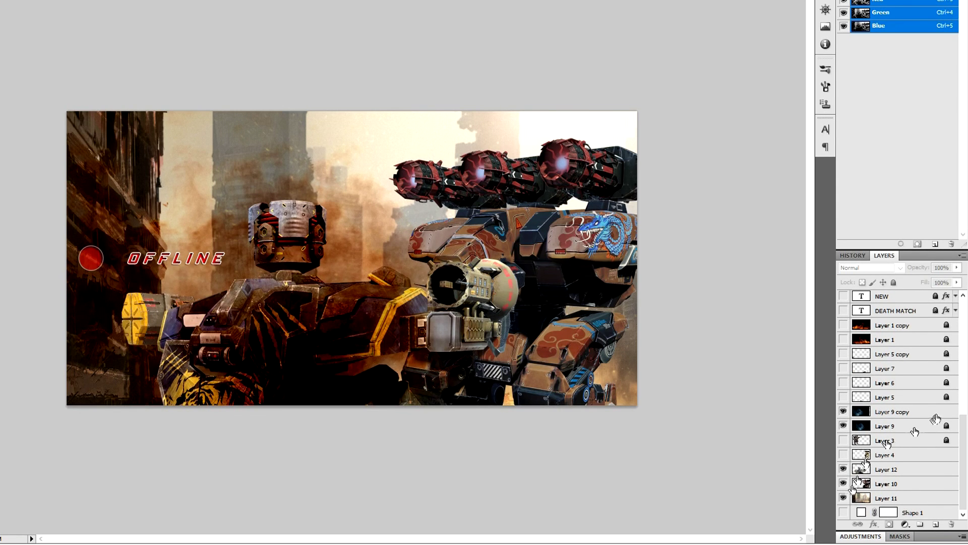
pyautogui.scroll(7, 923, 411)
pyautogui.scroll(3, 918, 412)
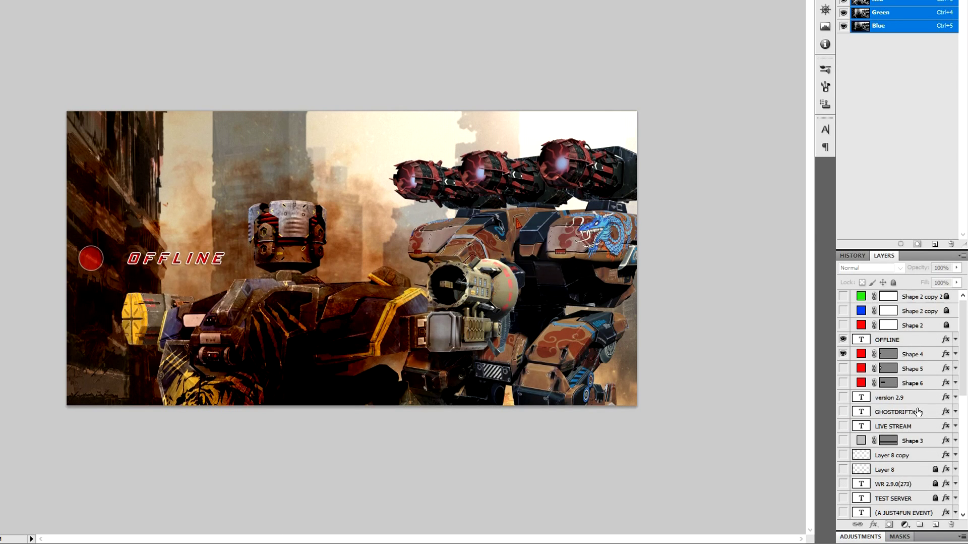
pyautogui.click(843, 340)
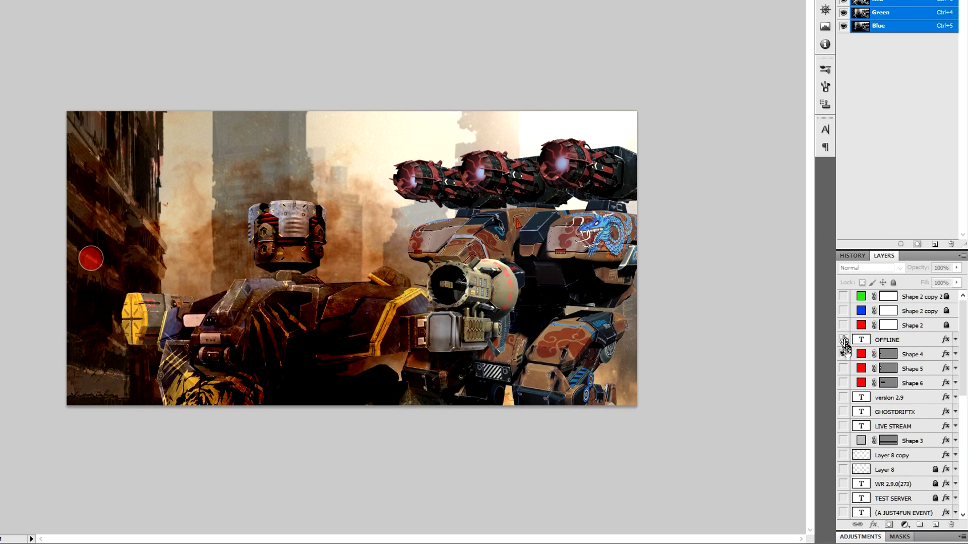
pyautogui.click(843, 355)
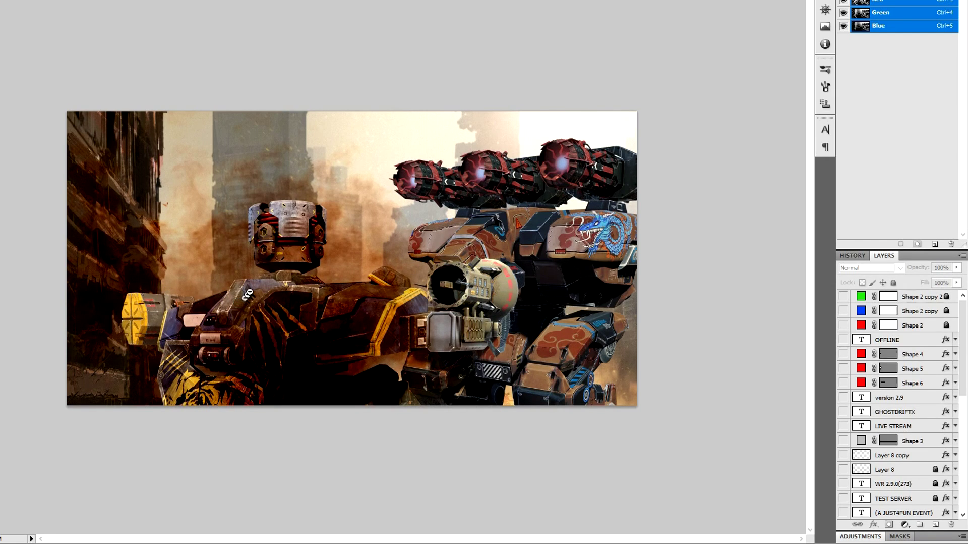
pyautogui.click(338, 266)
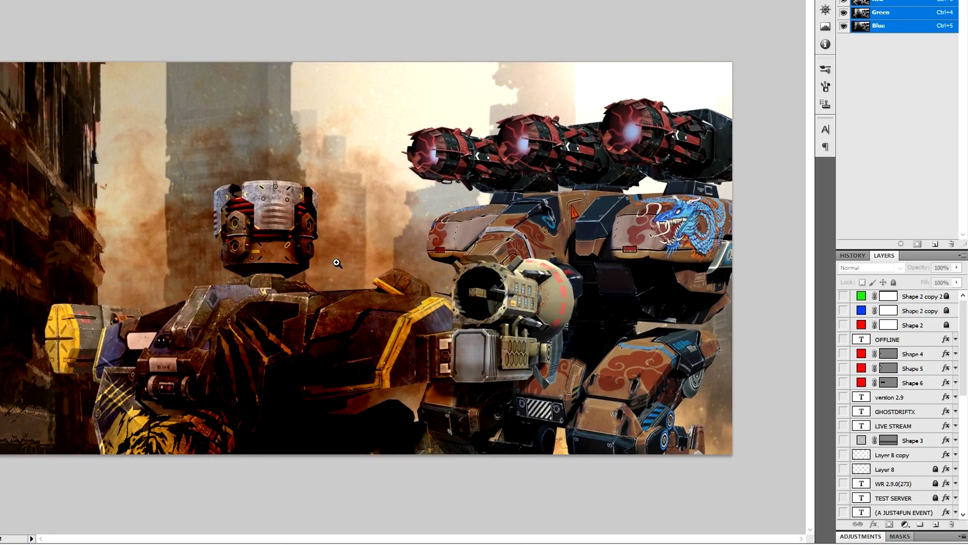
pyautogui.click(332, 260)
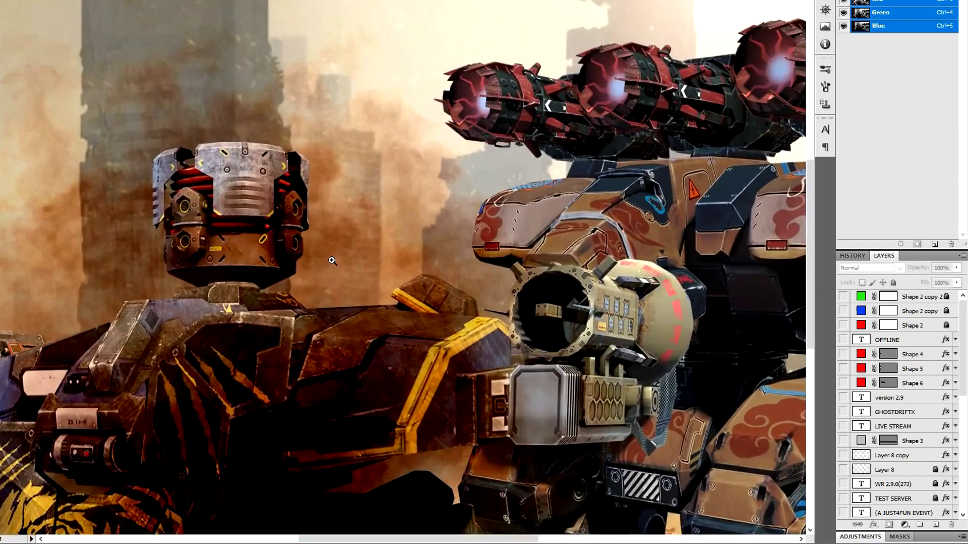
pyautogui.keyDown('alt'); pyautogui.click(338, 288); pyautogui.keyUp('alt')
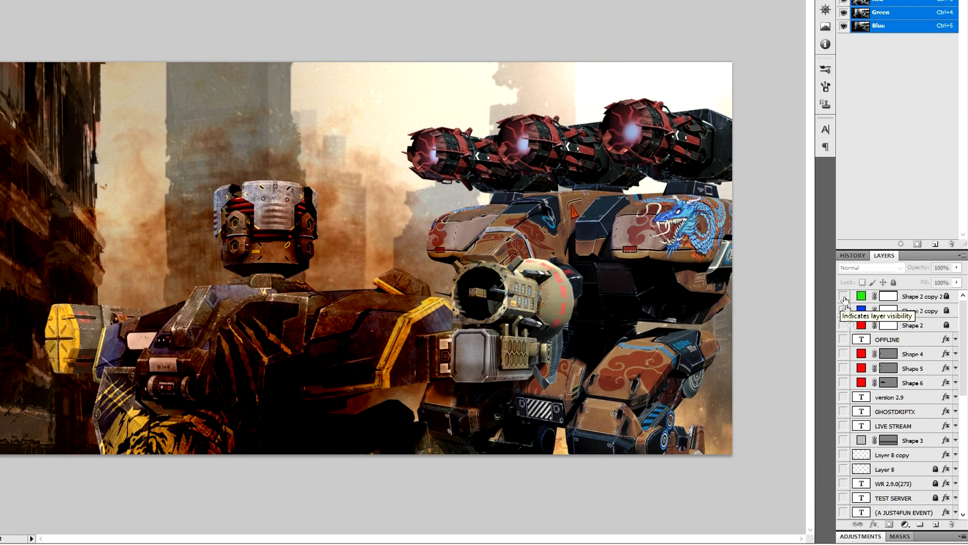
# Step: Toggle the red, blue and green tint layers on and off to compare colours over the artwork
pyautogui.click(843, 325)
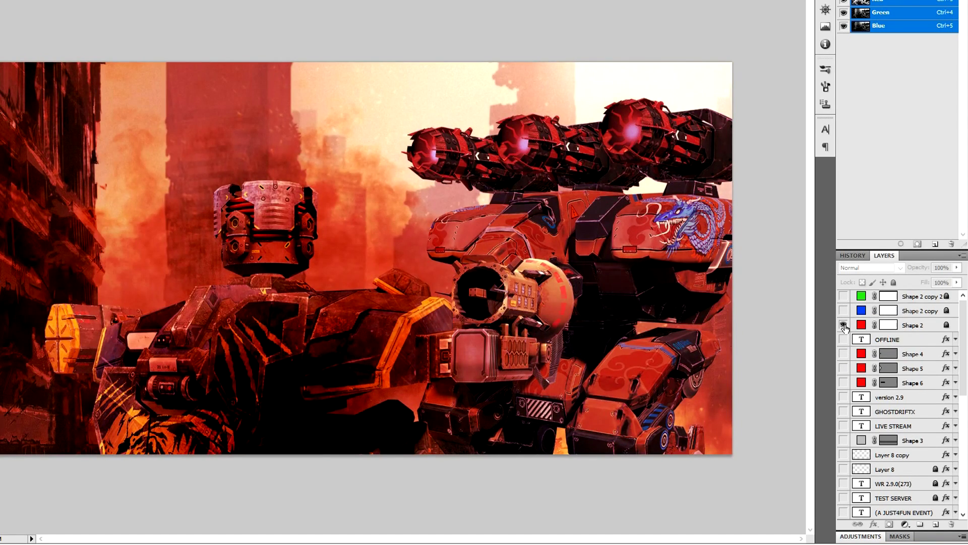
pyautogui.click(843, 311)
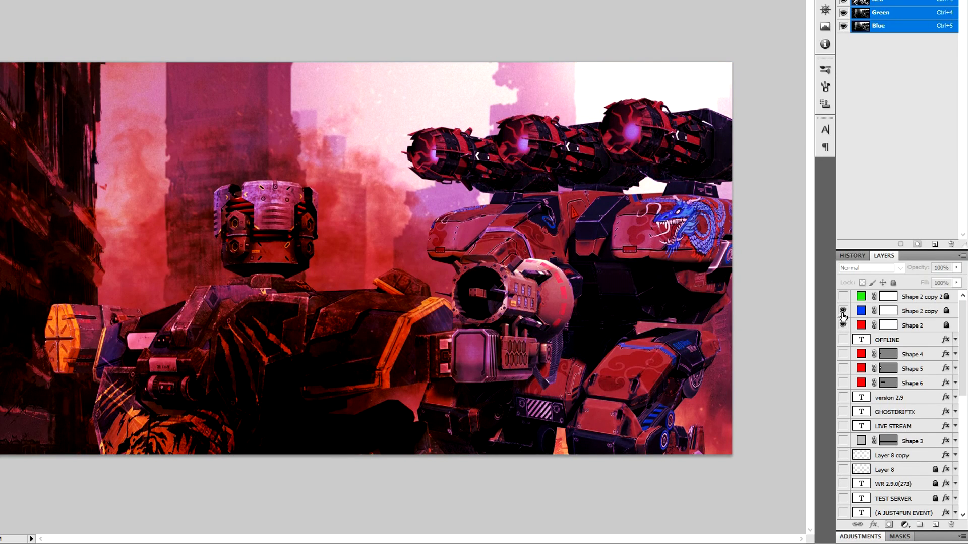
pyautogui.click(843, 296)
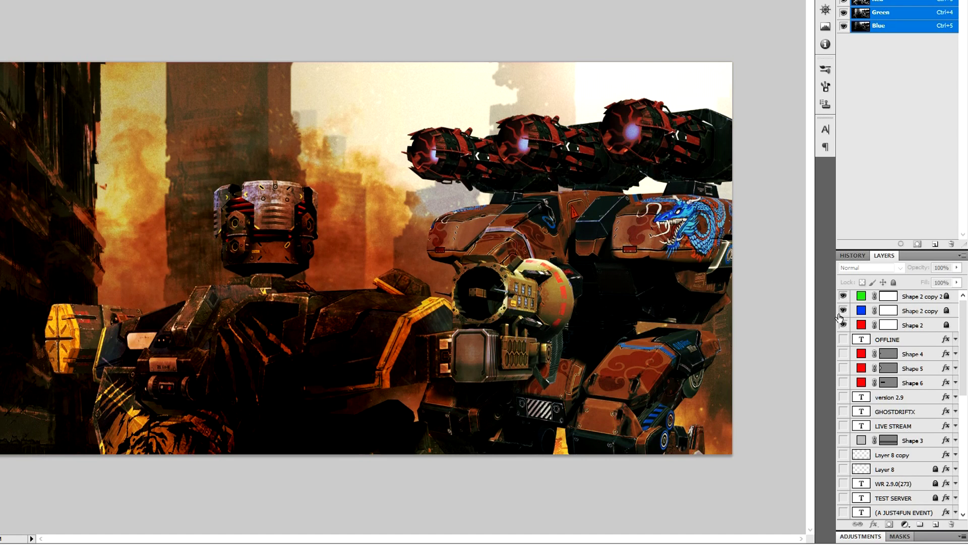
pyautogui.click(843, 324)
pyautogui.click(843, 296)
pyautogui.click(843, 310)
pyautogui.click(844, 310)
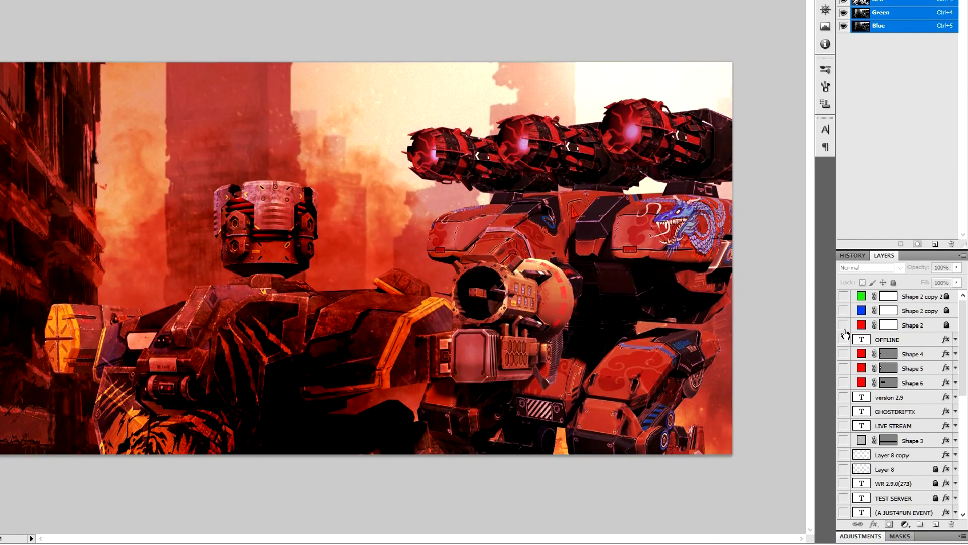
pyautogui.click(843, 324)
pyautogui.click(844, 310)
pyautogui.click(844, 296)
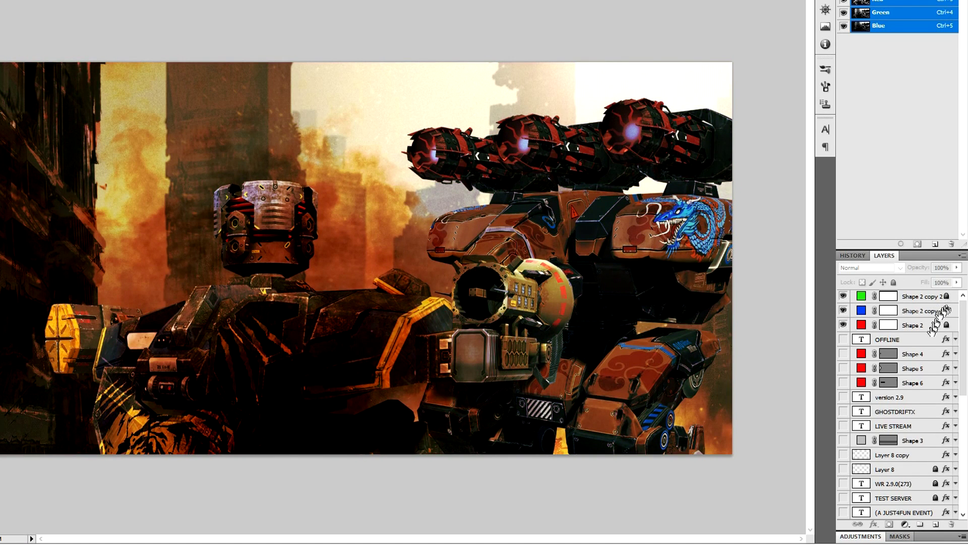
# Step: Bring back the OFFLINE text and re-toggle the tint layers to settle on the green look
pyautogui.moveTo(917, 329); pyautogui.dragTo(893, 333)
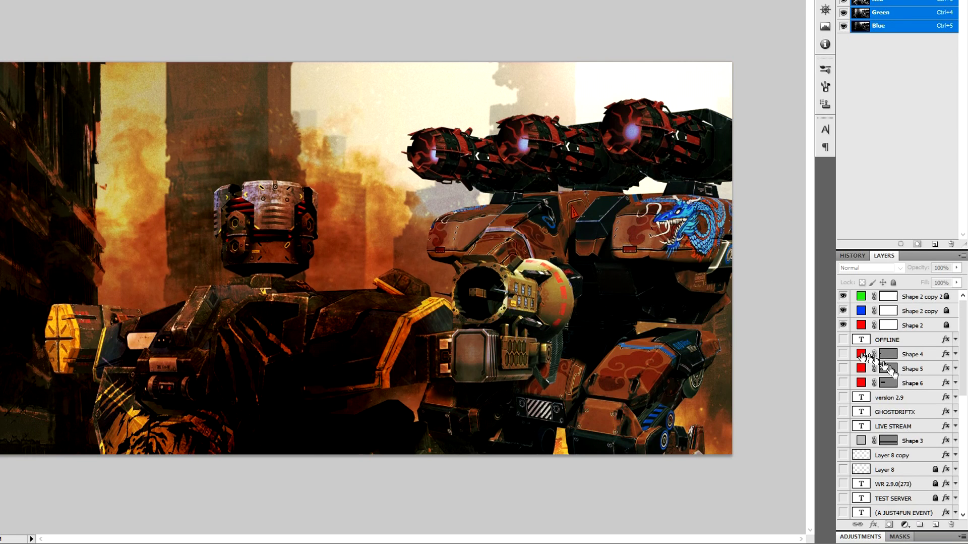
pyautogui.click(843, 340)
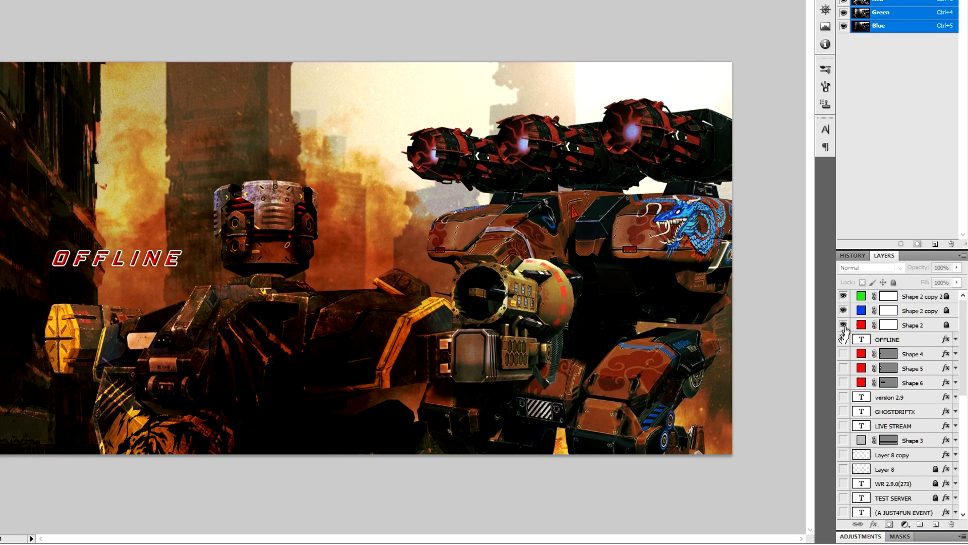
pyautogui.click(843, 325)
pyautogui.click(843, 297)
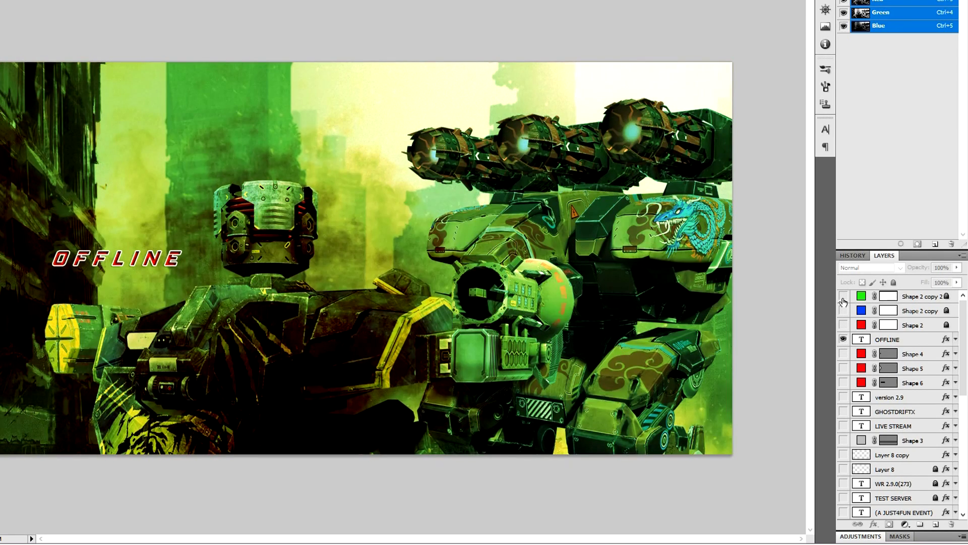
pyautogui.click(843, 298)
pyautogui.click(843, 310)
# Step: Show all three tint layers for the warm orange look, hide OFFLINE, and glance at the dashboard
pyautogui.click(843, 325)
pyautogui.click(843, 310)
pyautogui.click(843, 325)
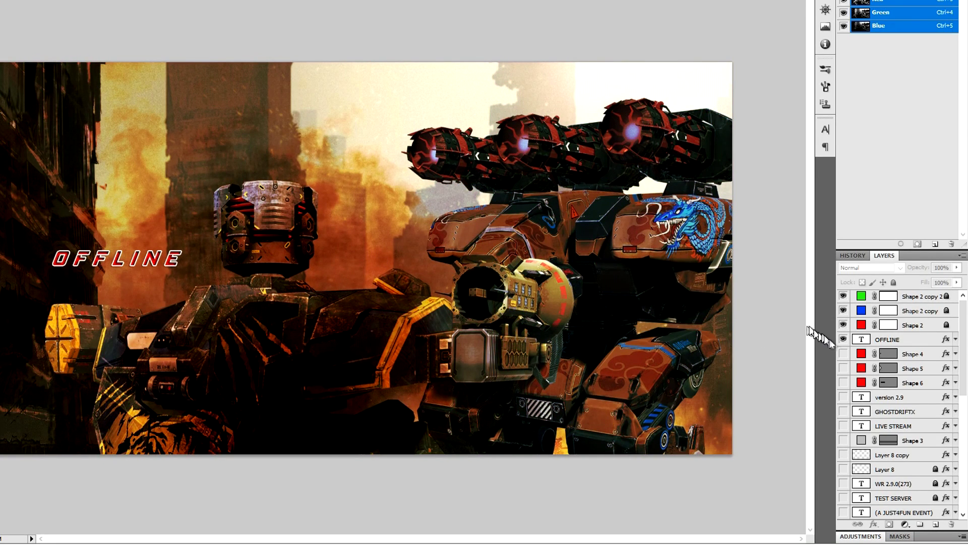
pyautogui.click(843, 339)
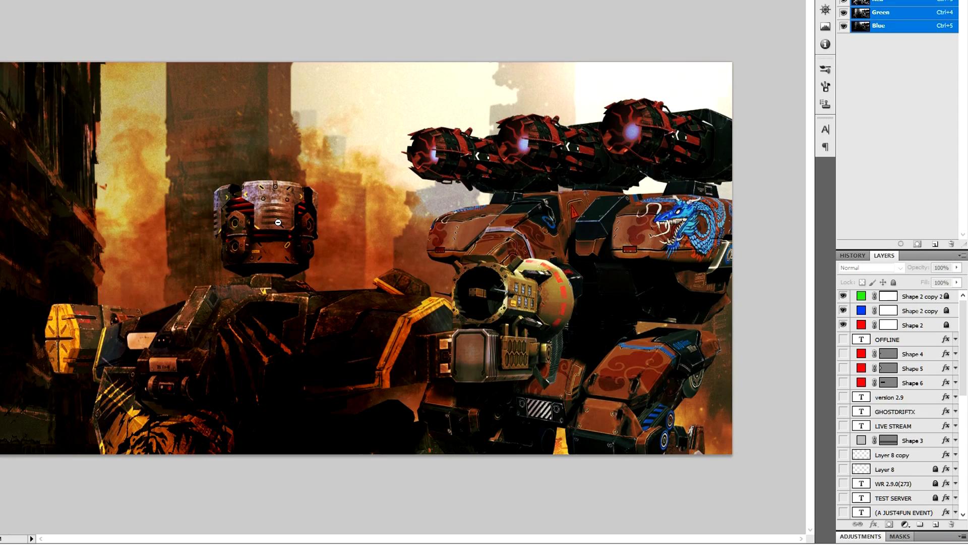
pyautogui.hotkey('alt', 'Tab')
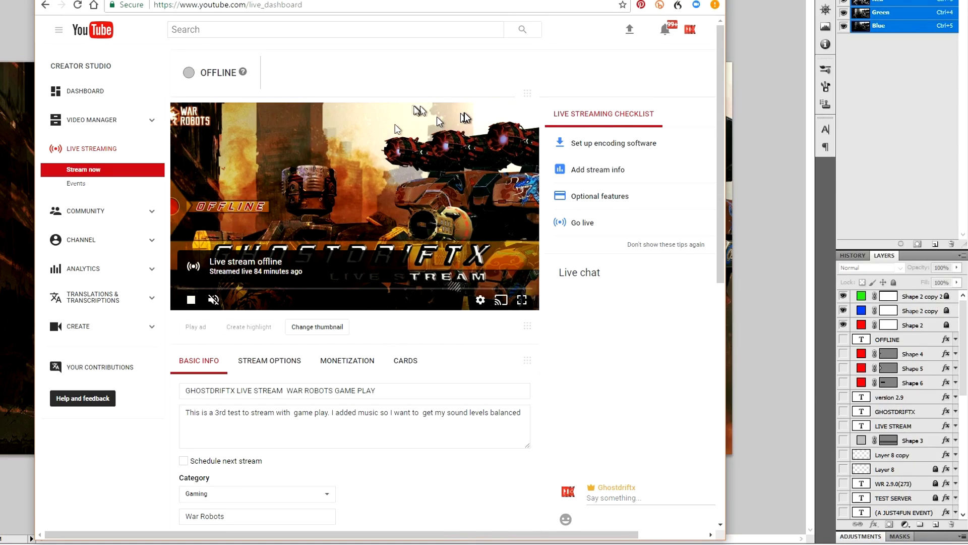
pyautogui.hotkey('alt', 'Tab')
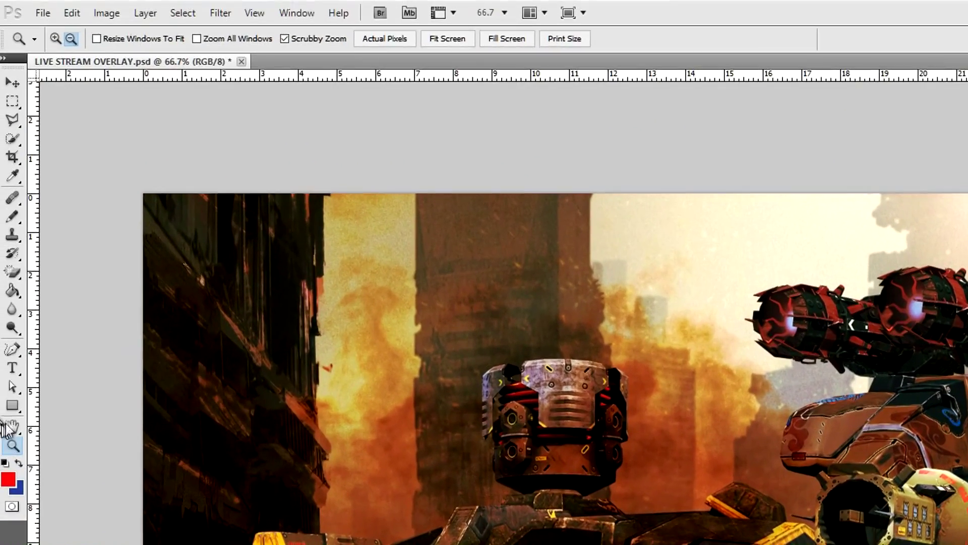
# Step: Zoom the canvas to 50% and reopen Save for Web & Devices for the bare mech artwork
pyautogui.click(42, 12)
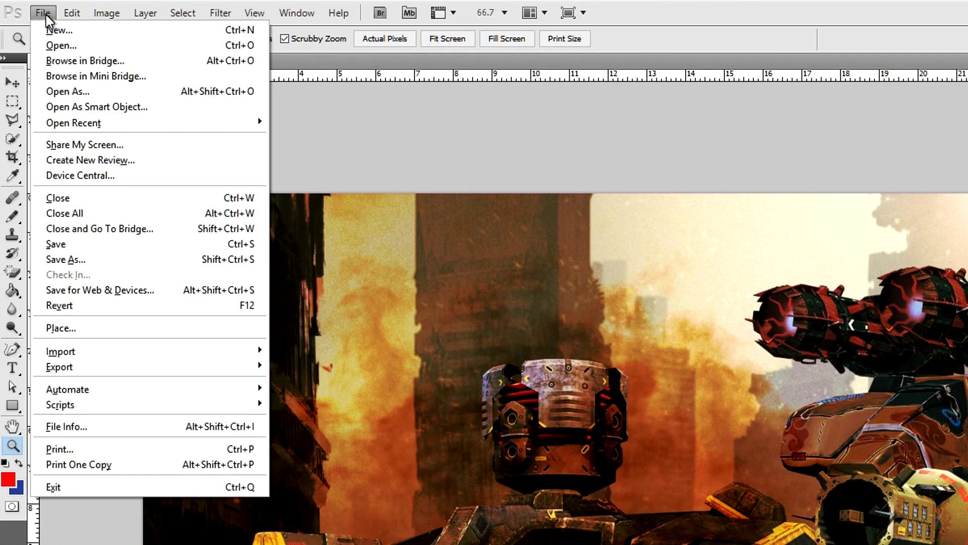
pyautogui.click(132, 298)
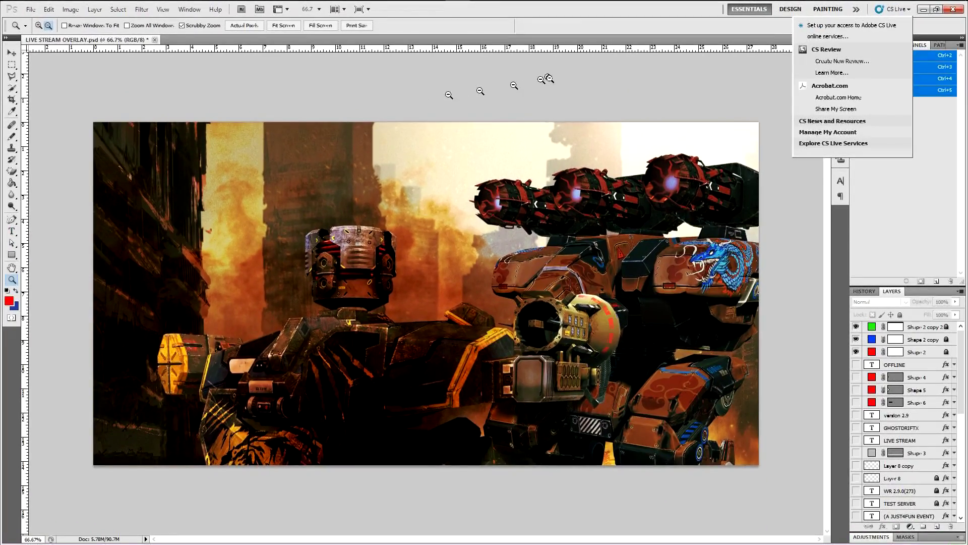
pyautogui.click(548, 80)
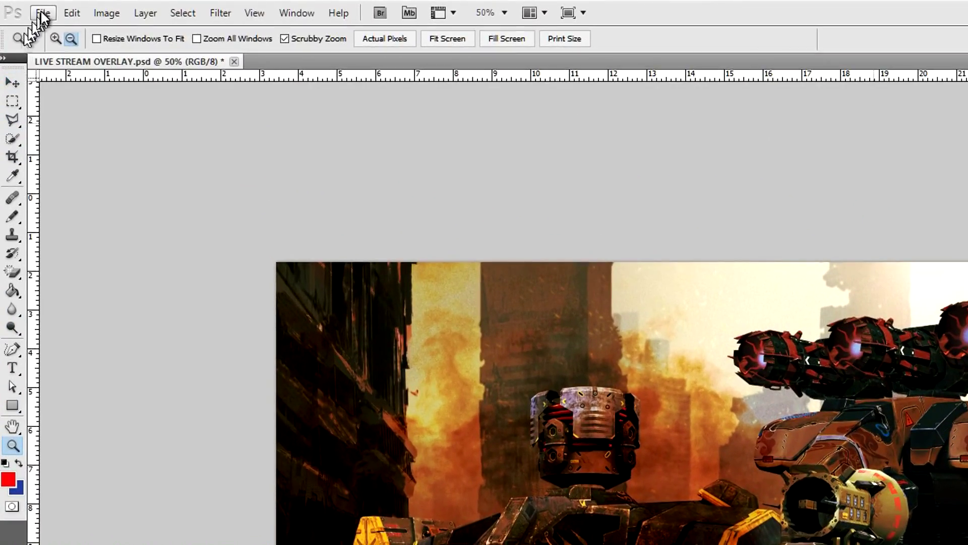
pyautogui.click(43, 14)
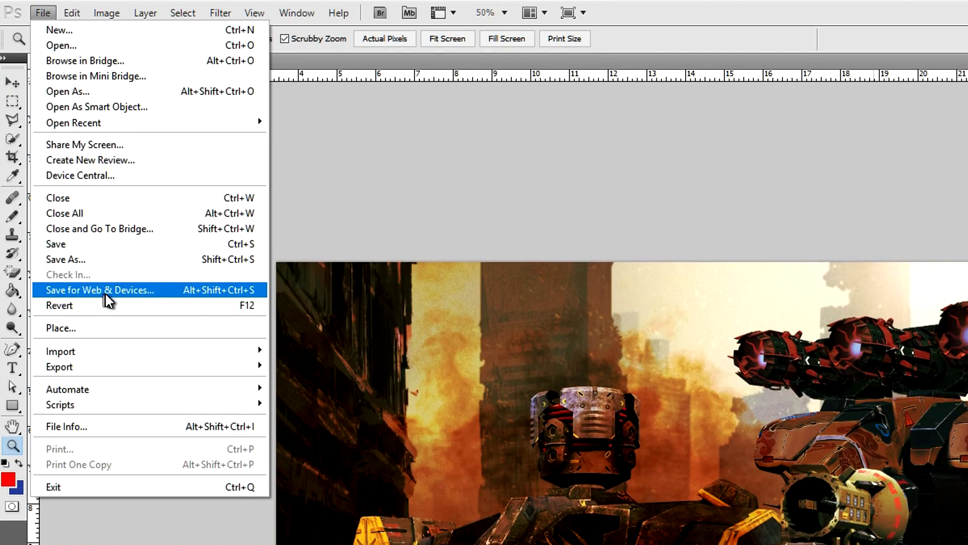
pyautogui.click(105, 293)
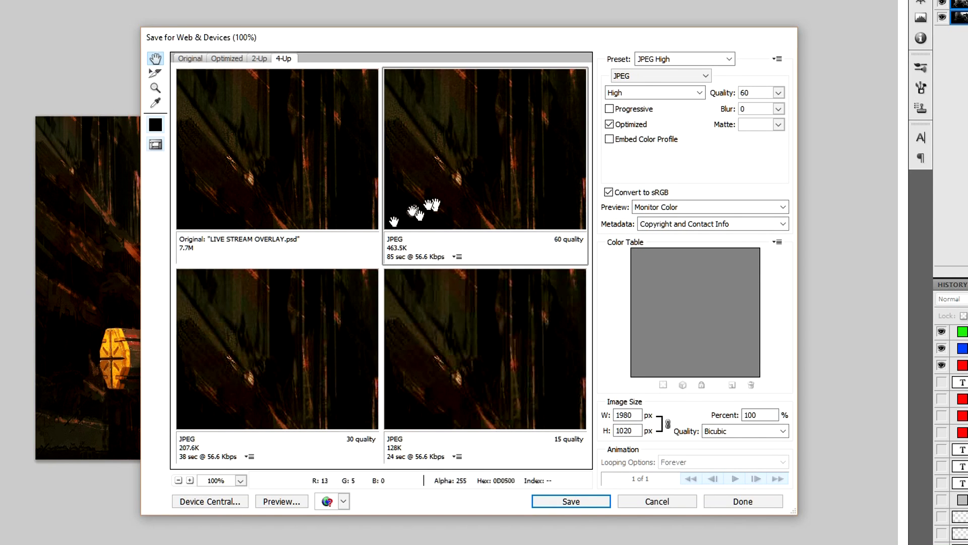
# Step: Pan the four JPEG quality previews with the Hand tool until the robot's head is visible
pyautogui.moveTo(460, 185); pyautogui.dragTo(559, 146)
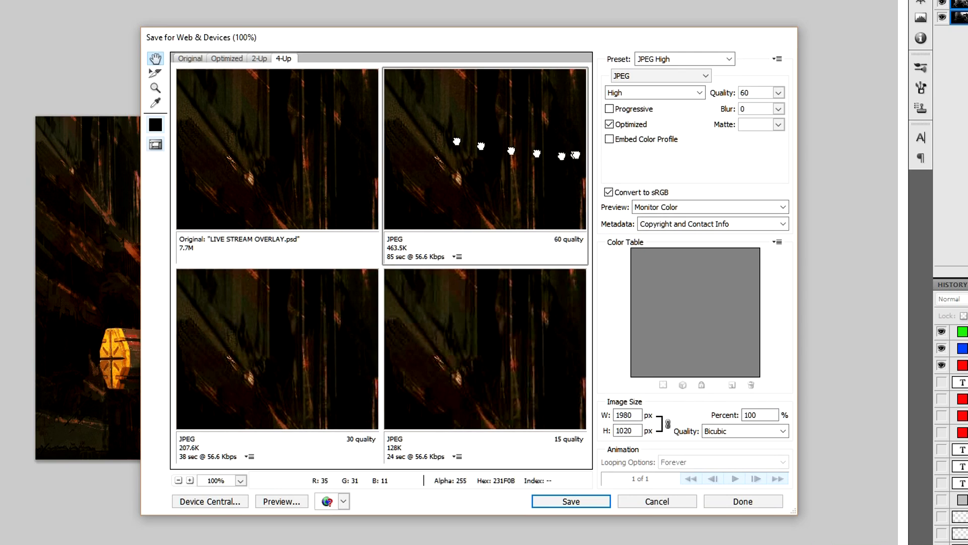
pyautogui.moveTo(504, 201); pyautogui.dragTo(471, 190)
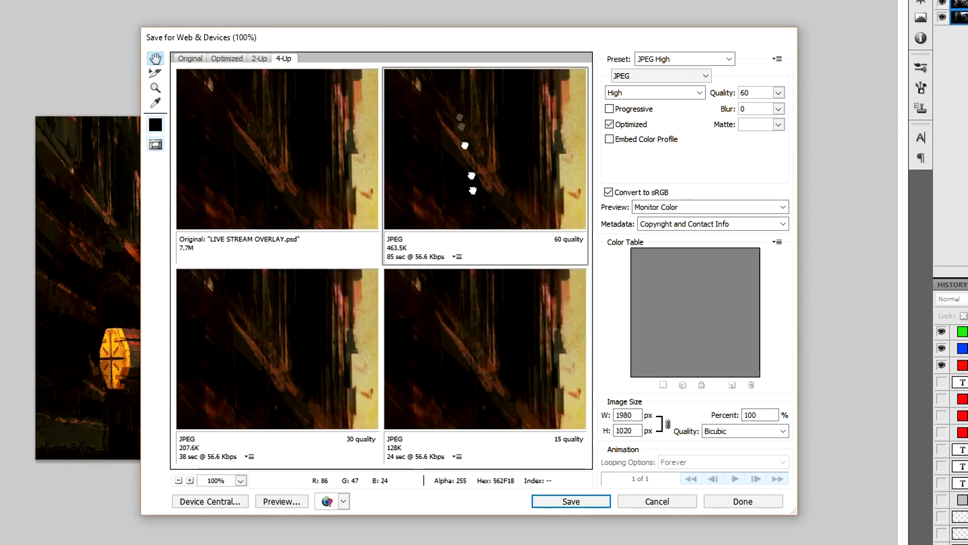
pyautogui.moveTo(504, 150); pyautogui.dragTo(418, 402)
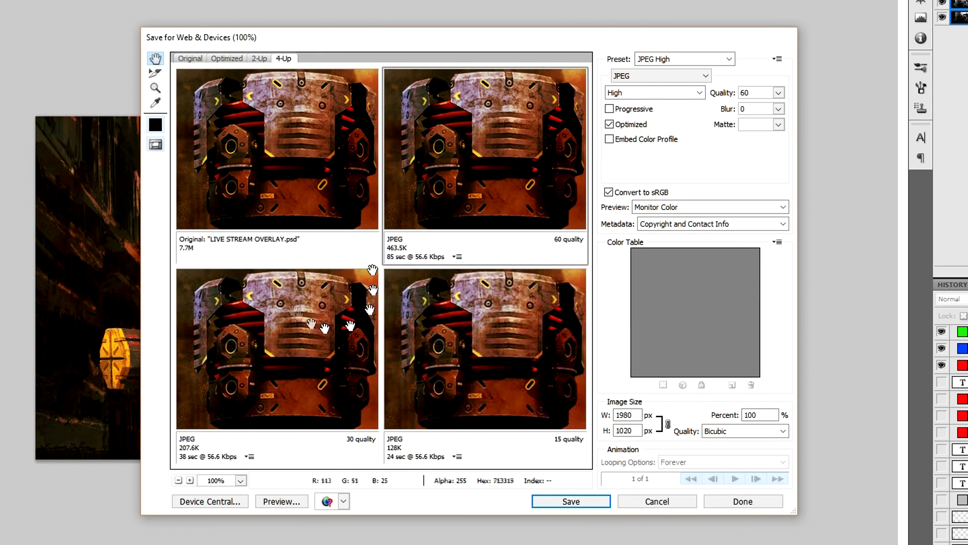